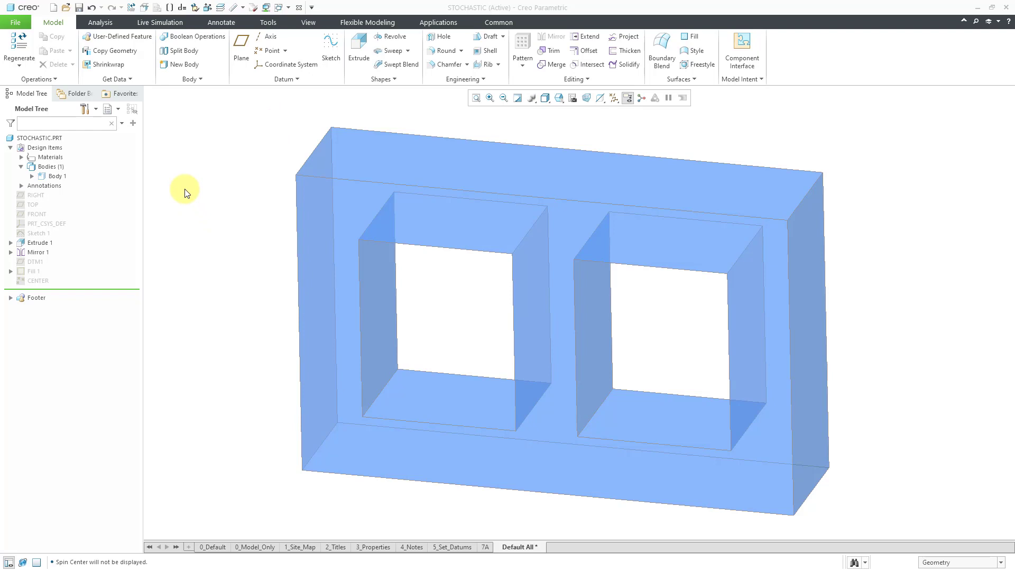
Step: Check in the View tab's Transparency settings that solid bodies display at 50%
right_click(60, 178)
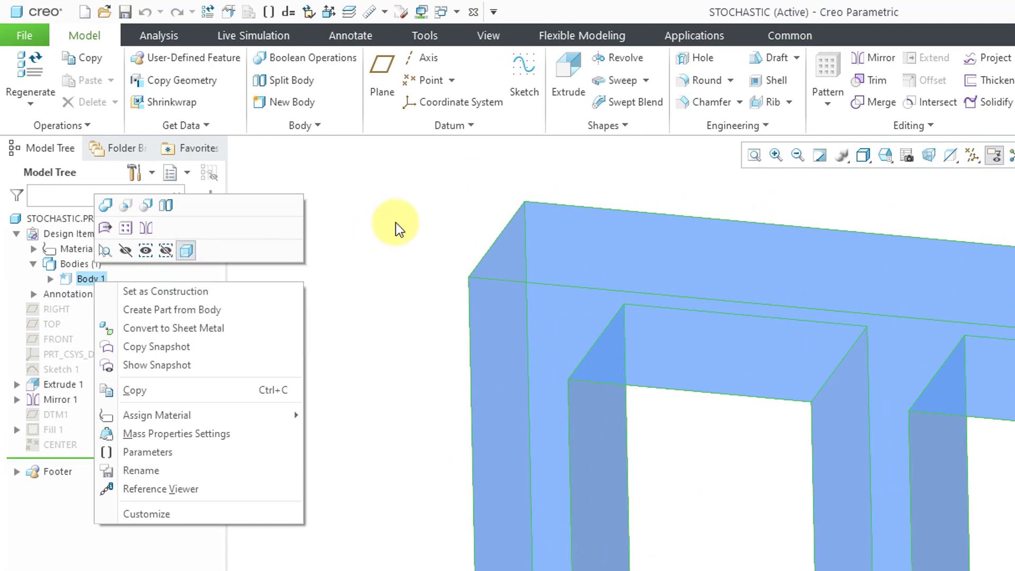
left_click(334, 207)
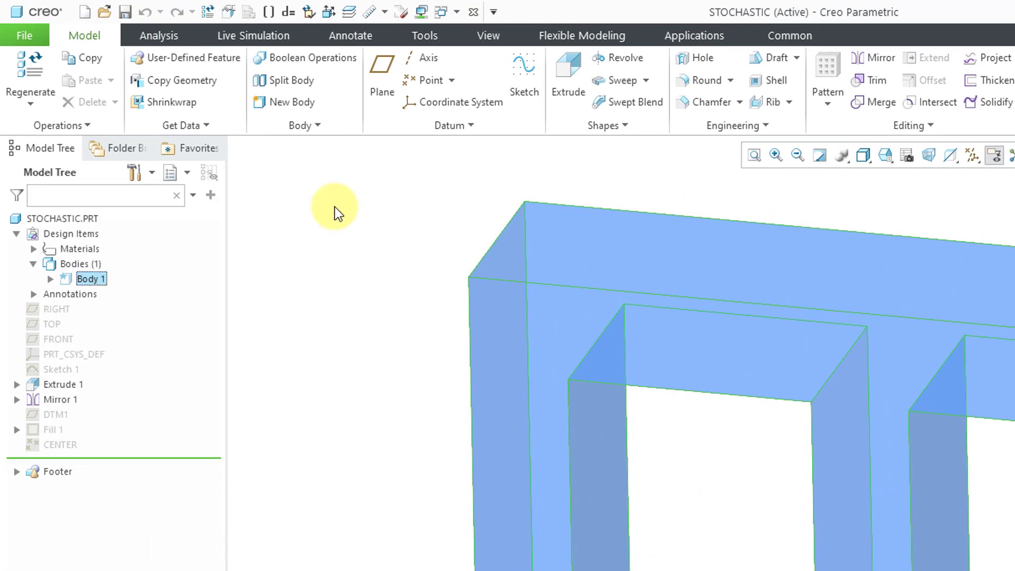
left_click(497, 34)
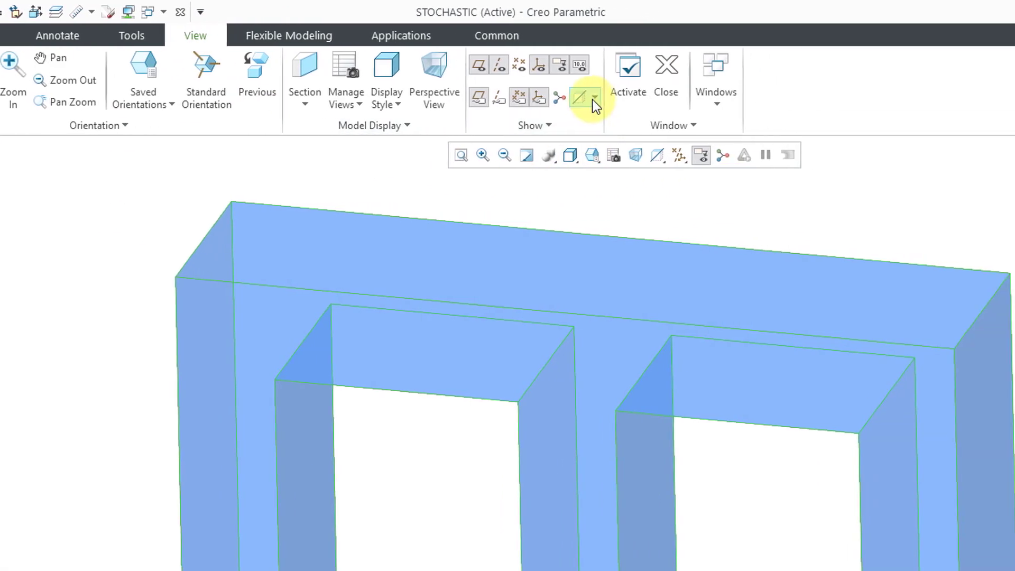
left_click(593, 98)
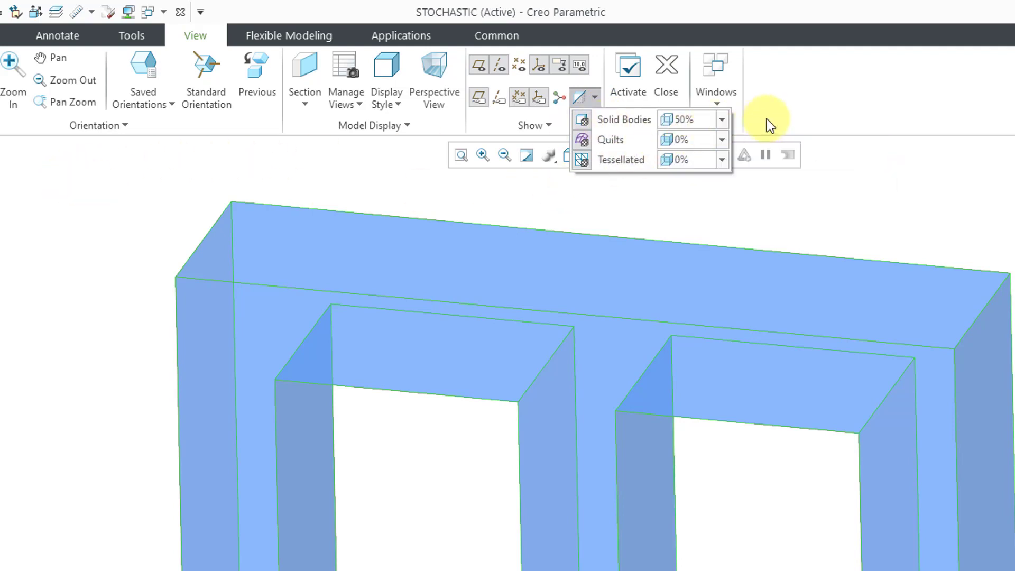
left_click(722, 120)
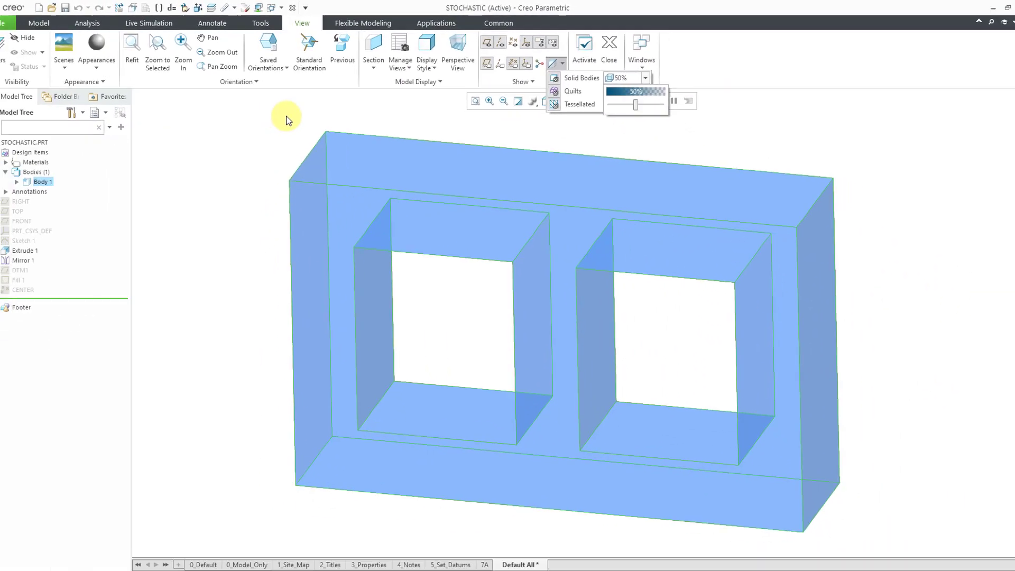
Step: Start a beam Lattice 1 feature that replaces Body 1, with 60 × 60 × 60 cells
left_click(51, 26)
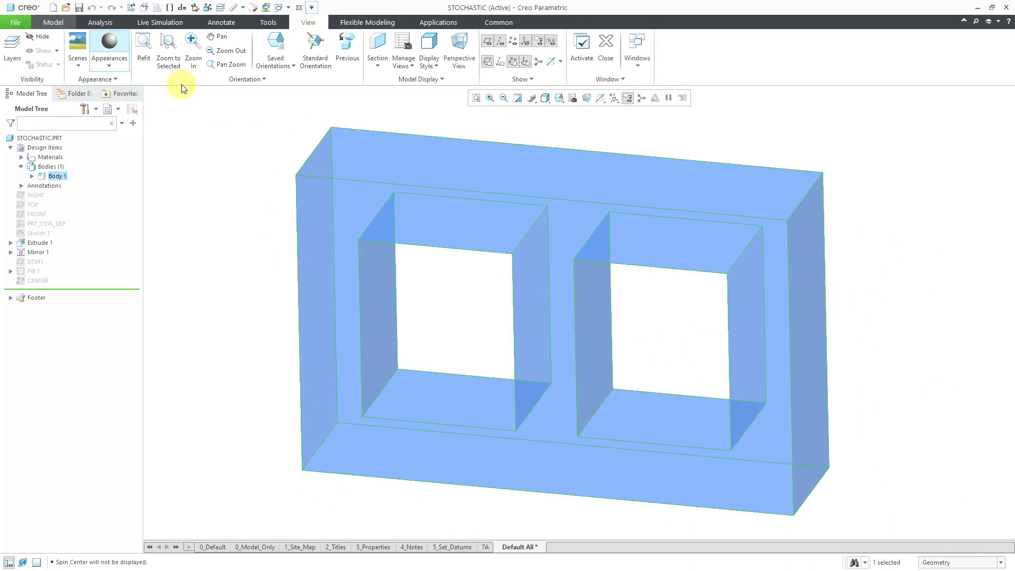
left_click(53, 22)
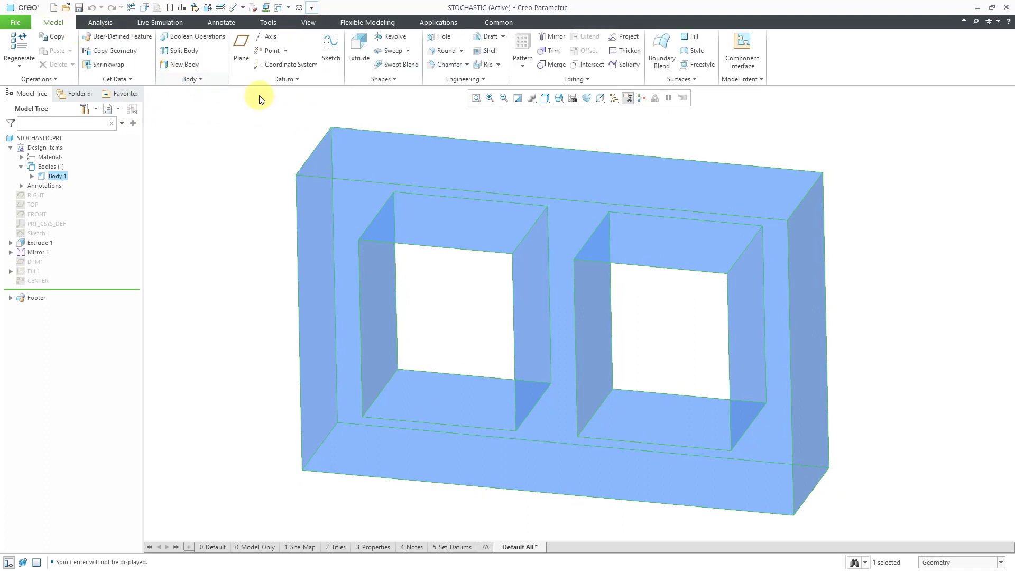
left_click(464, 80)
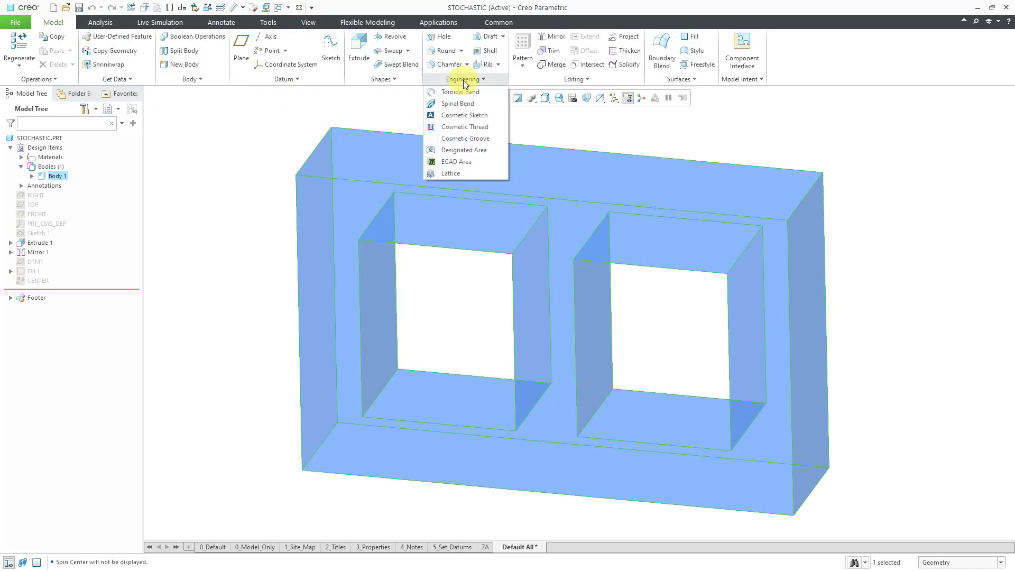
left_click(460, 175)
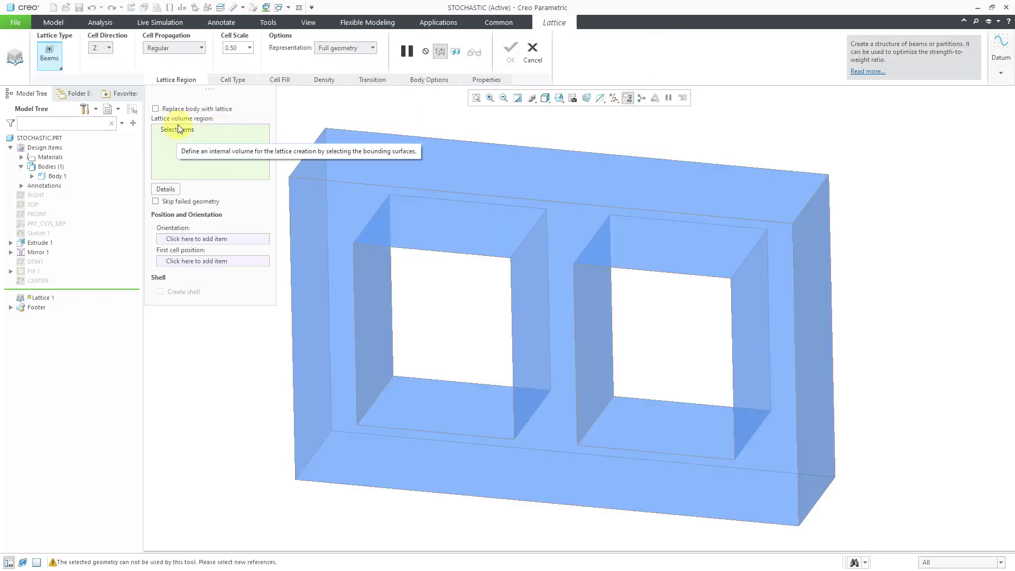
left_click(156, 110)
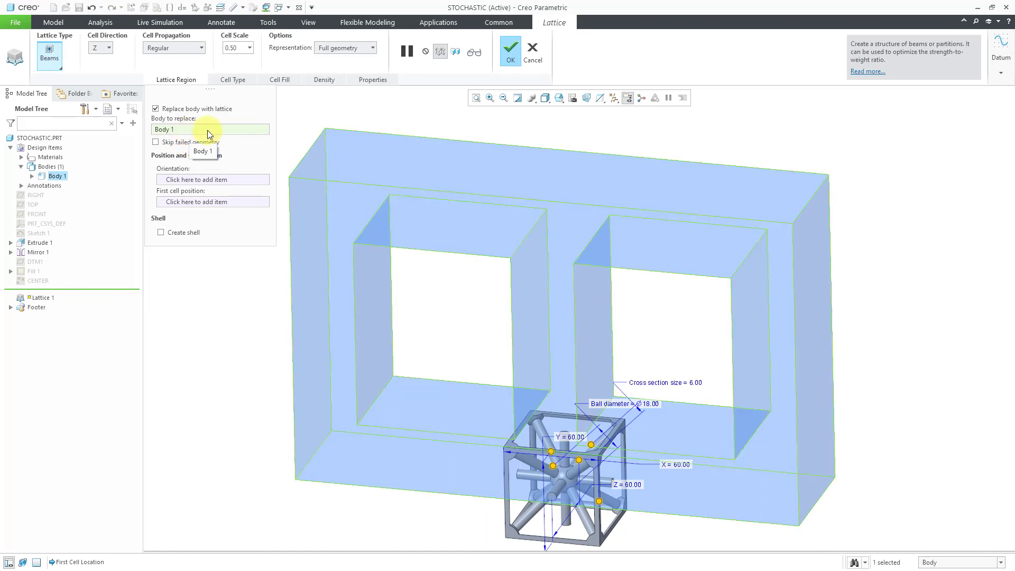
left_click(243, 80)
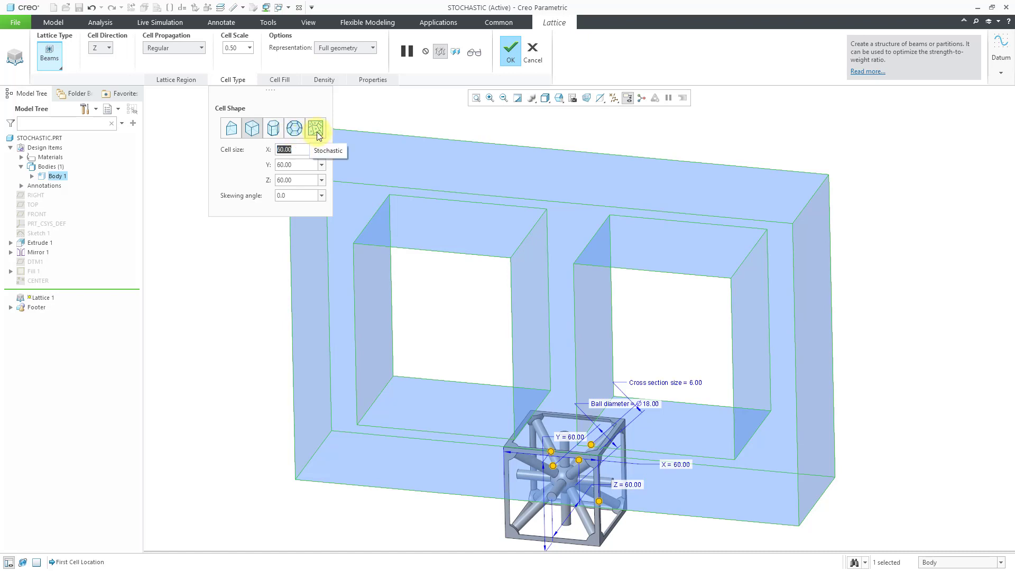
Step: Make the lattice cells stochastic with a cell scale of 1.00
left_click(317, 136)
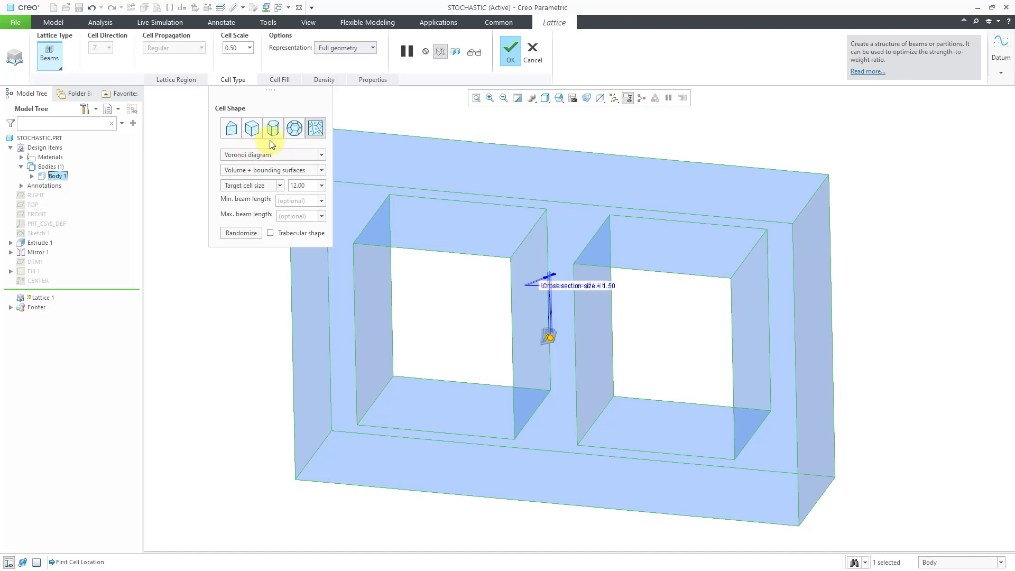
left_click(250, 48)
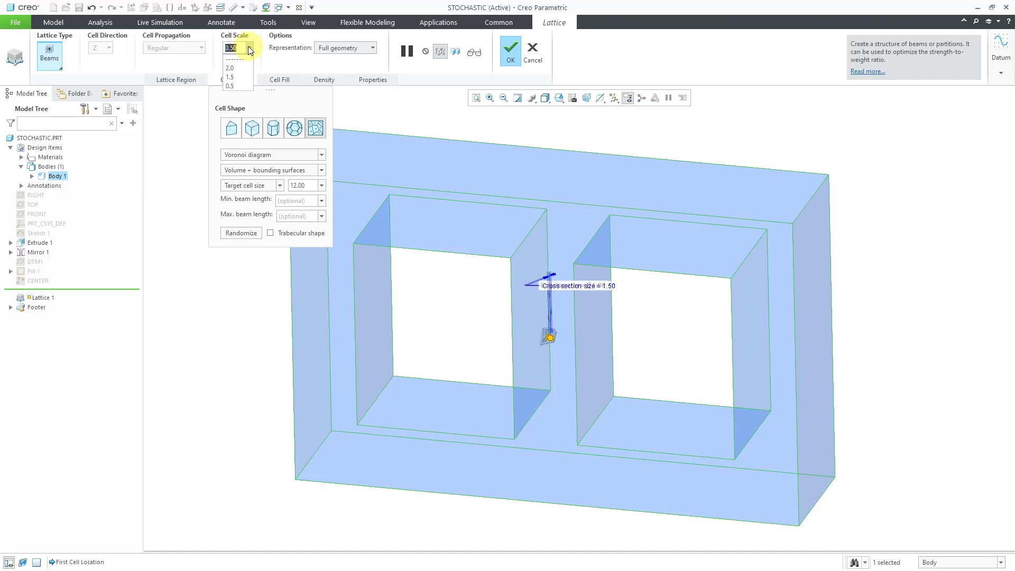
type("1")
key("Return")
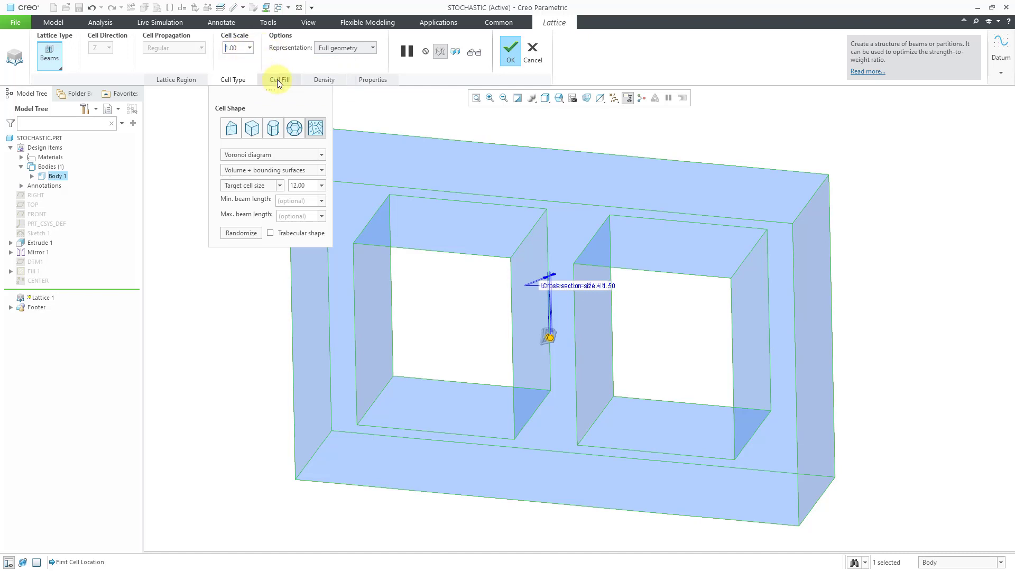
Step: Set the cell fill to ball diameter 1.20 and cross section size 0.80
left_click(277, 80)
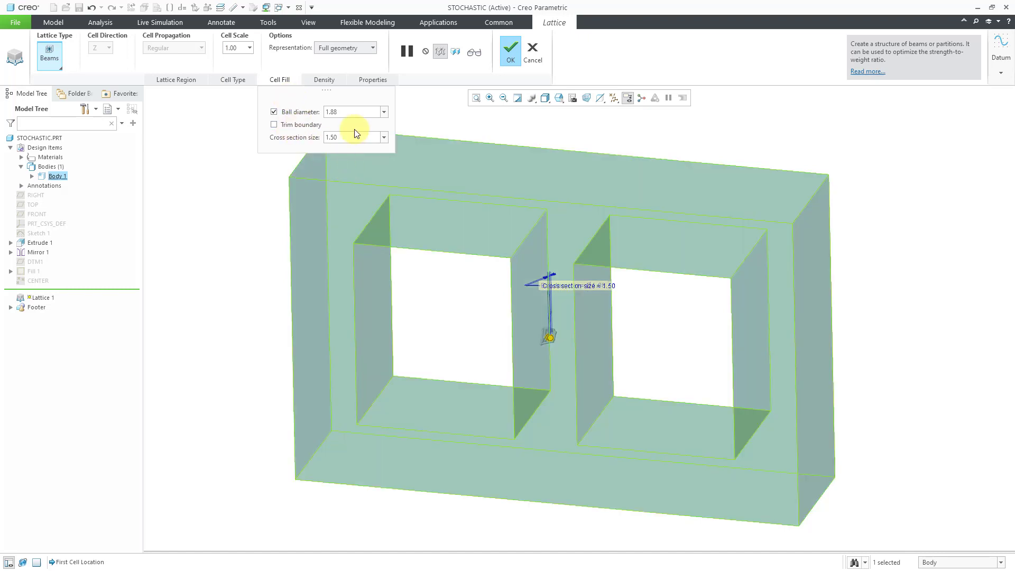
left_click(343, 112)
type("1.2")
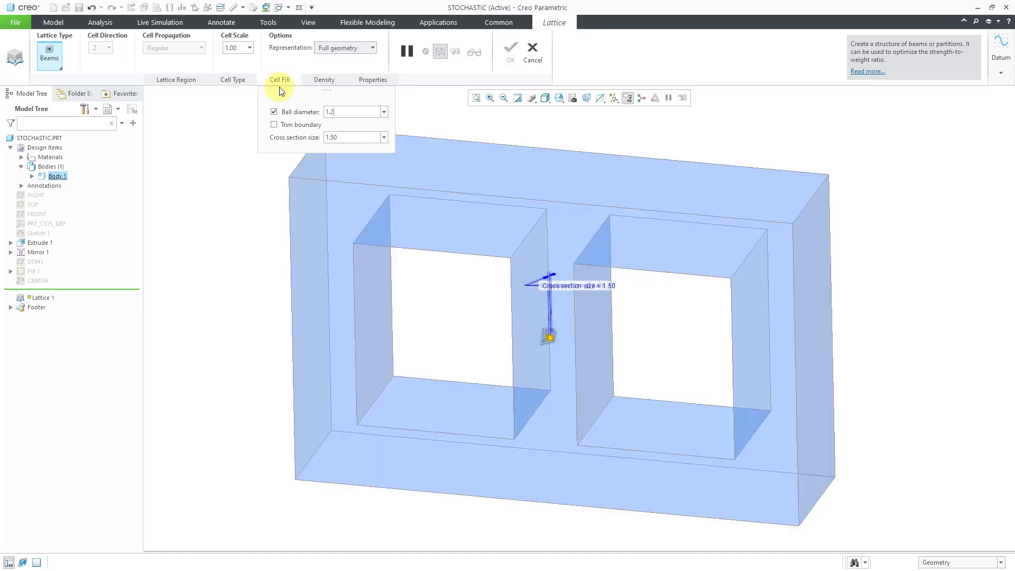
key("Return")
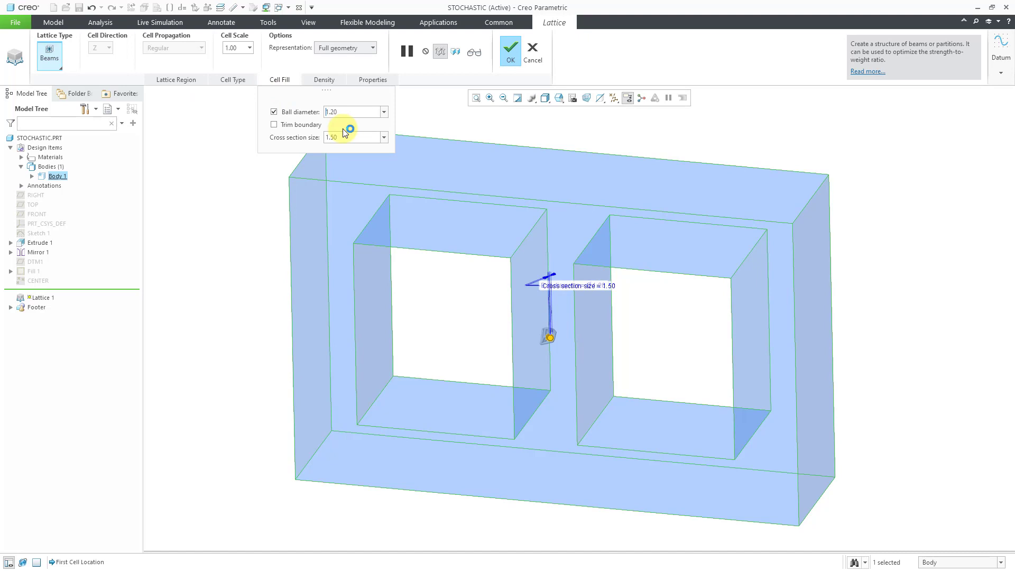
left_click(337, 135)
type(".8")
key("Return")
Step: Set the Voronoi target cell size to 40.00
left_click(236, 80)
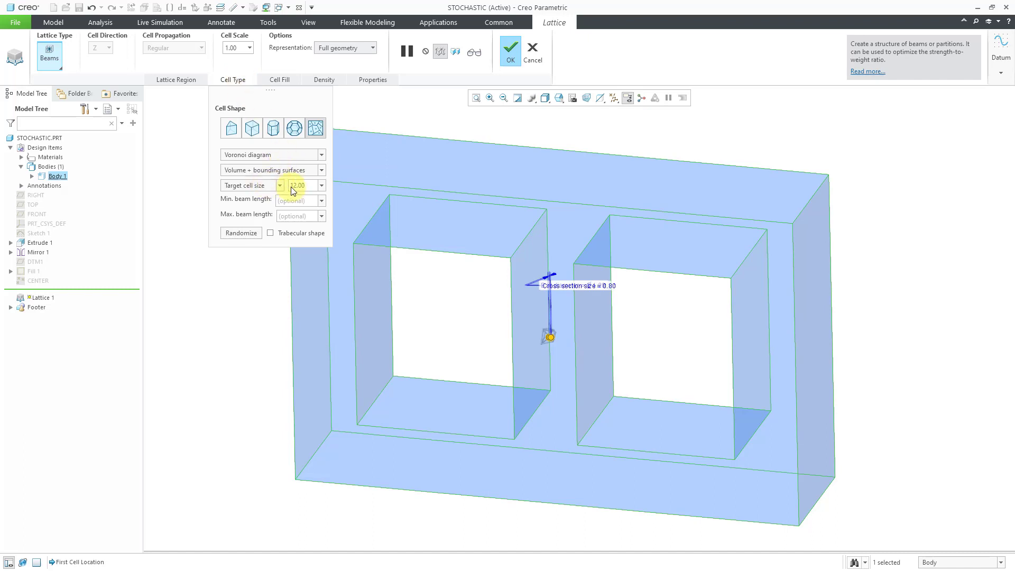
double_click(309, 188)
type("40")
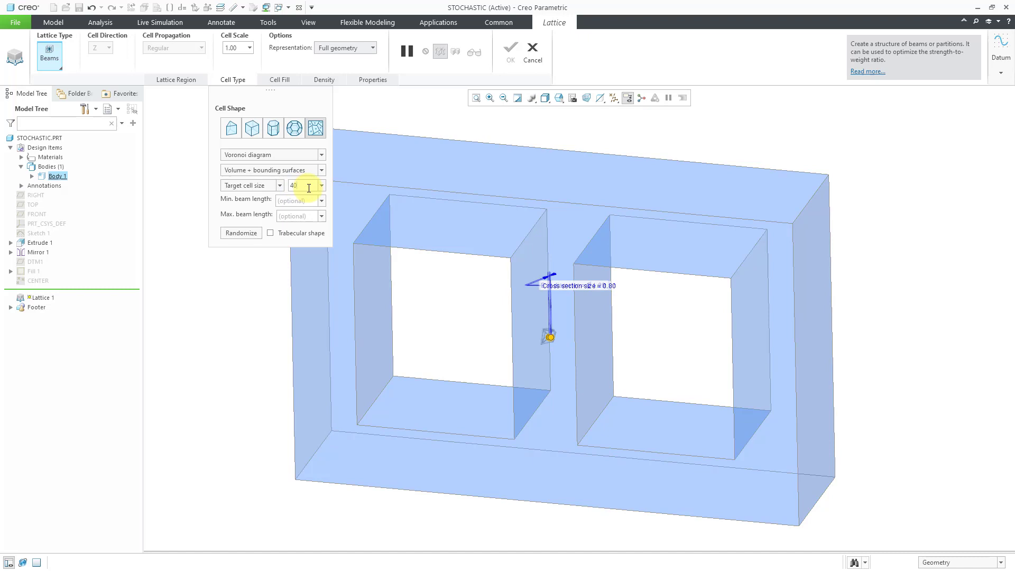
key("Return")
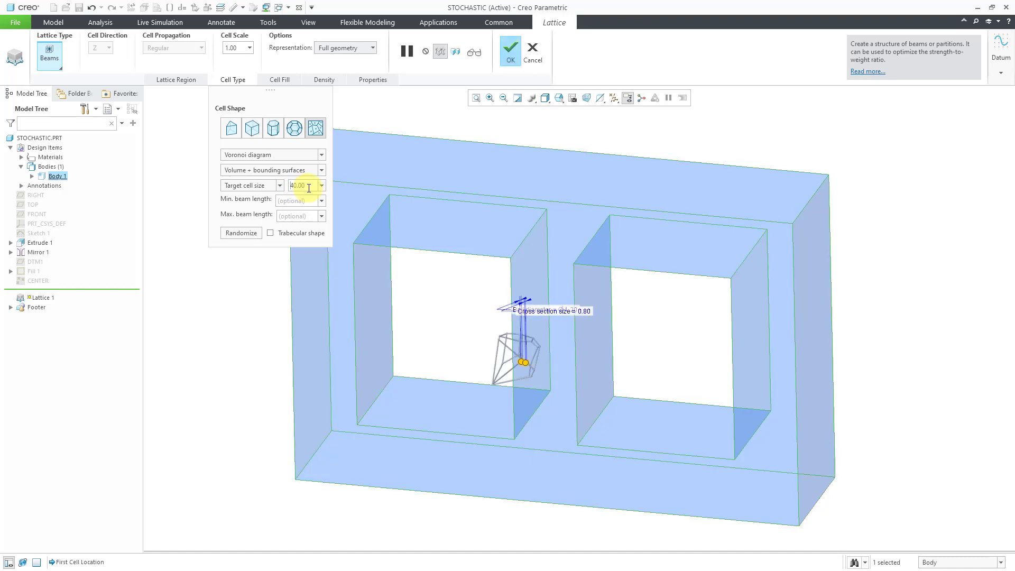
Step: Place the first cell location near the left opening of the part
scroll(526, 426, "down", 2)
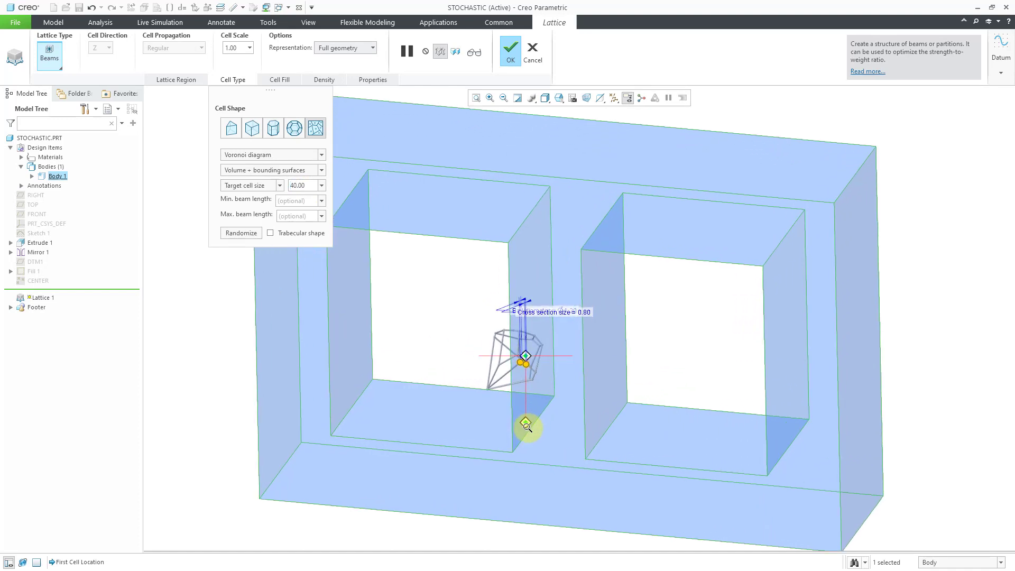
scroll(527, 426, "down", 3)
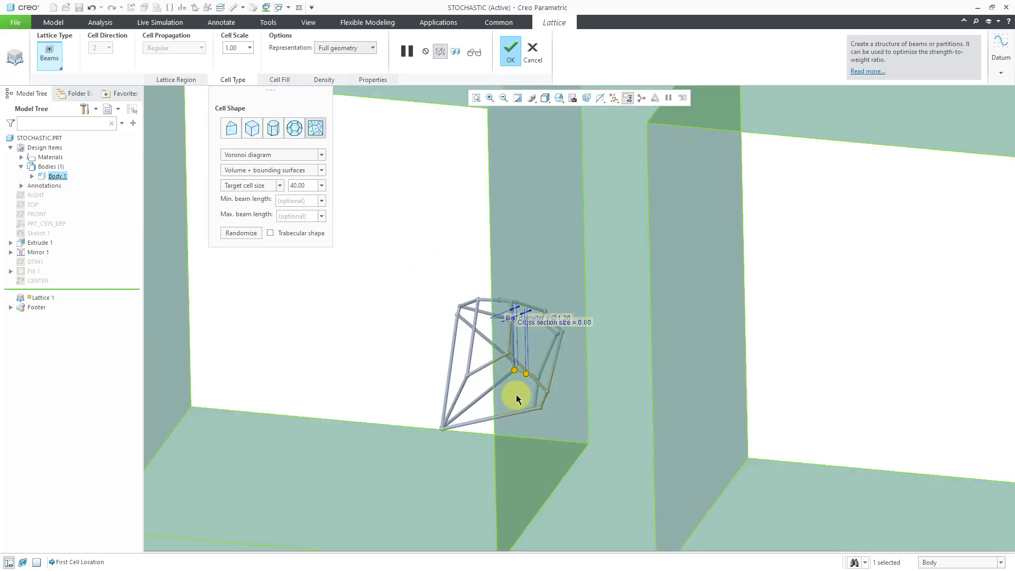
left_click(516, 394)
middle_click_drag(522, 351, 533, 286, "ctrl")
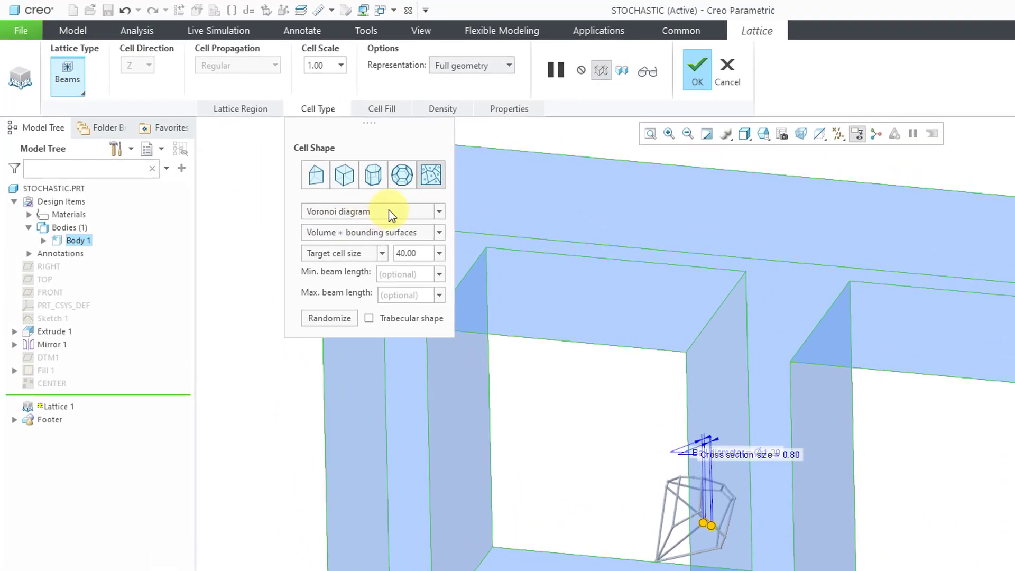
Step: Keep Voronoi diagram cells over volume + bounding surfaces at 40.00 target cell size
left_click(389, 211)
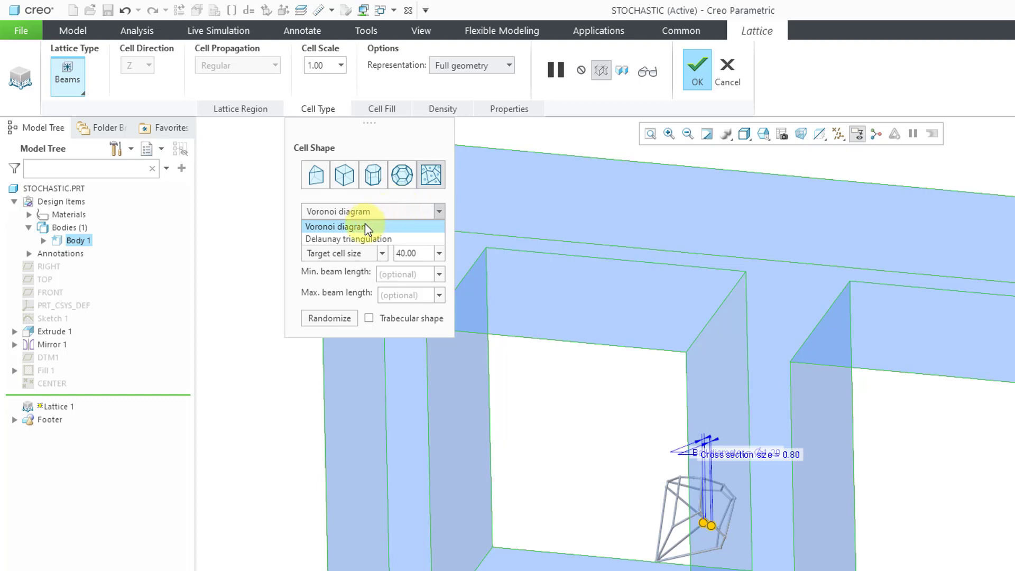
left_click(378, 215)
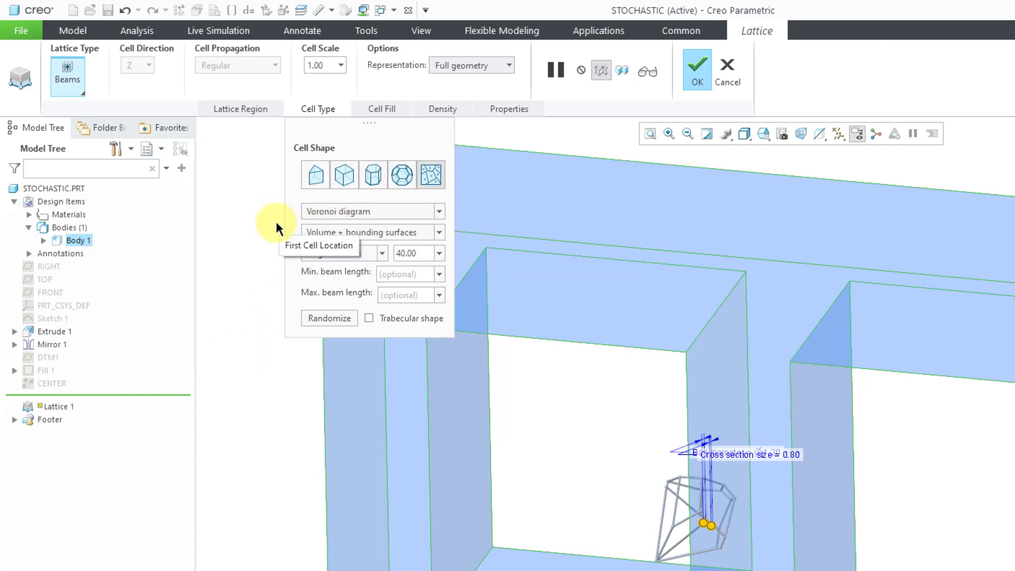
left_click(317, 318)
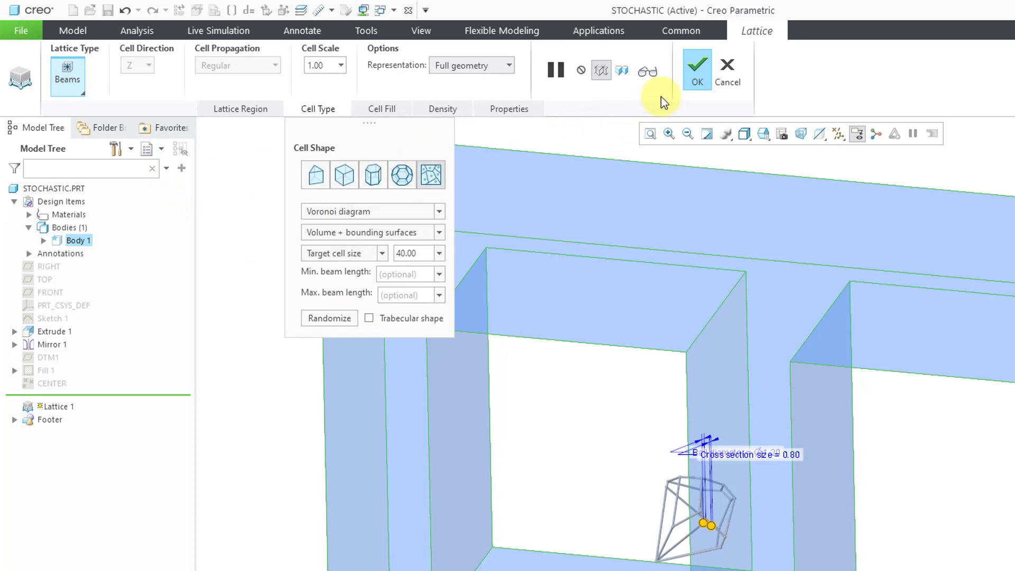
Step: Finish Lattice 1 and view the Voronoi beam block in standard orientation
left_click(794, 159)
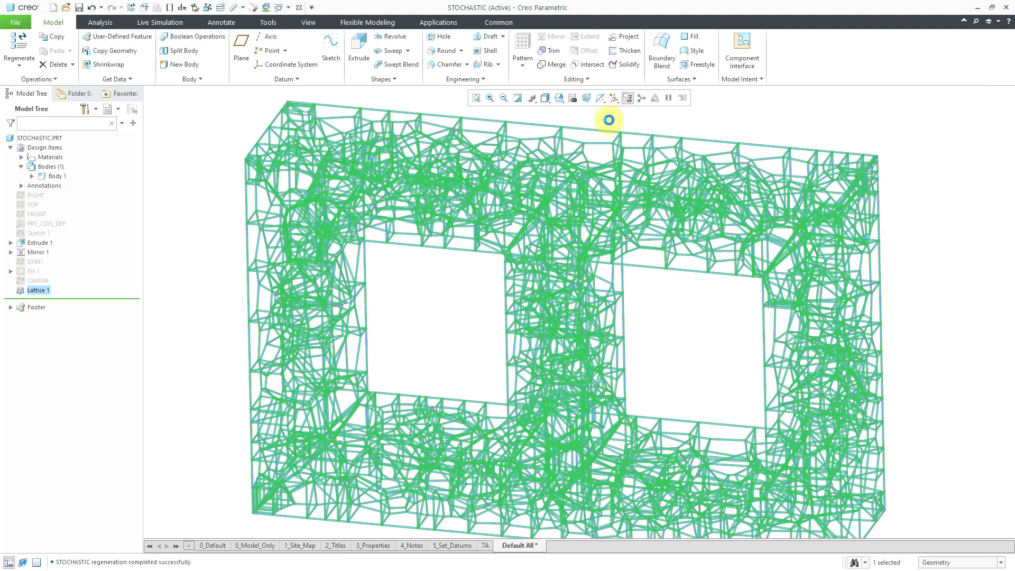
left_click(608, 120)
key("ctrl+d")
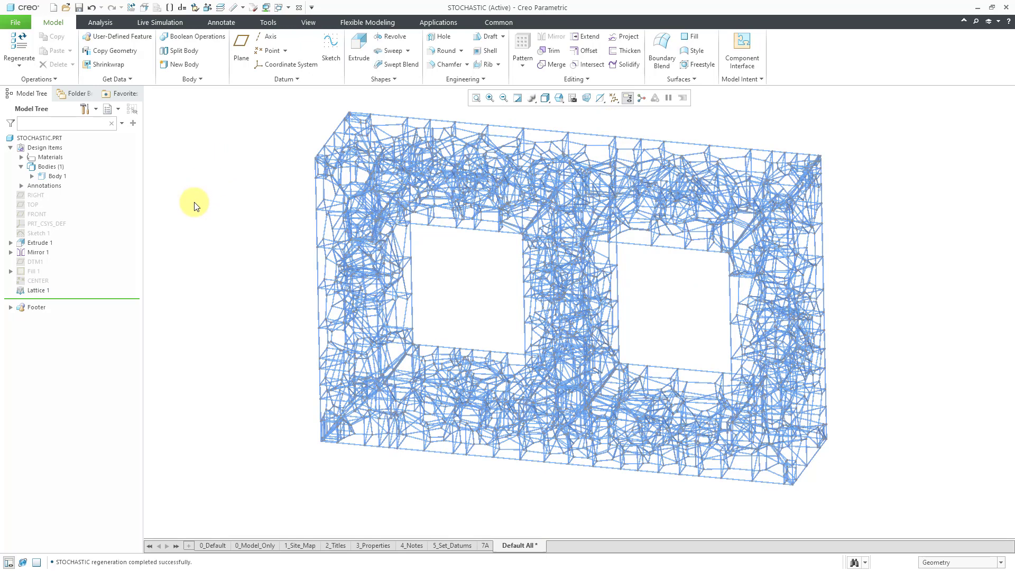
Step: Redefine Lattice 1 with cell scale 1.00 and Trabecular shape switched on
left_click(42, 289)
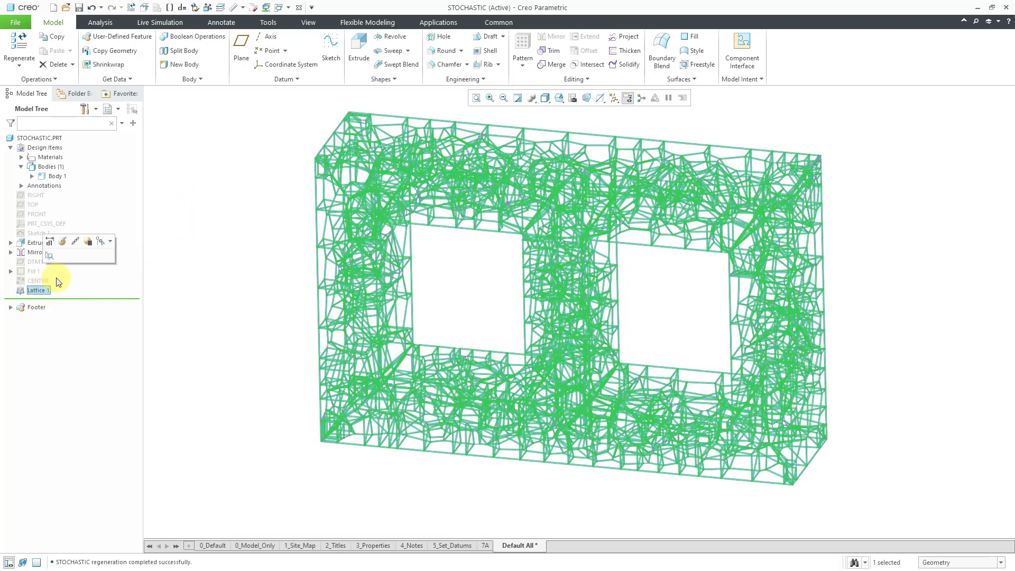
left_click(62, 243)
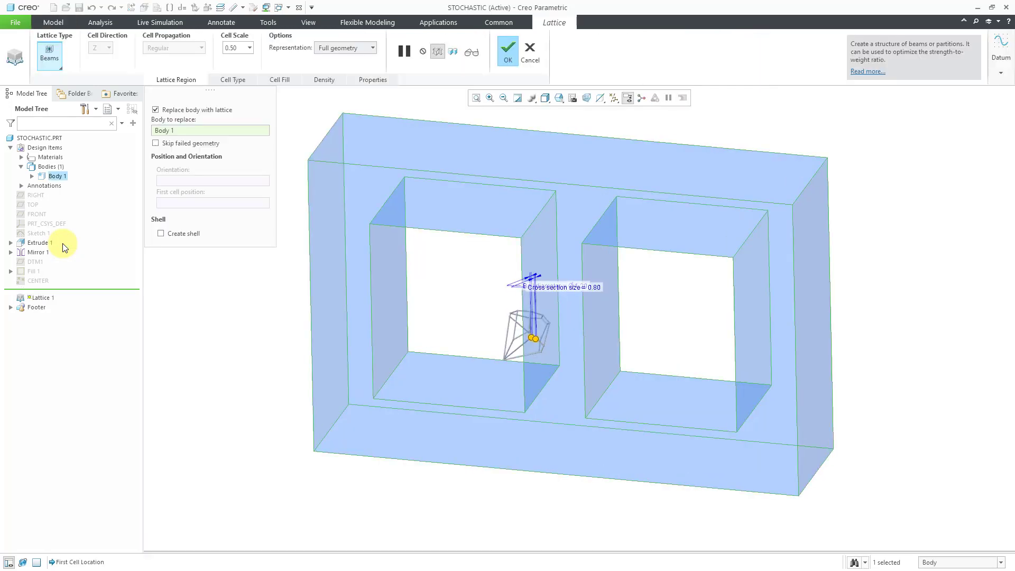
left_click(236, 55)
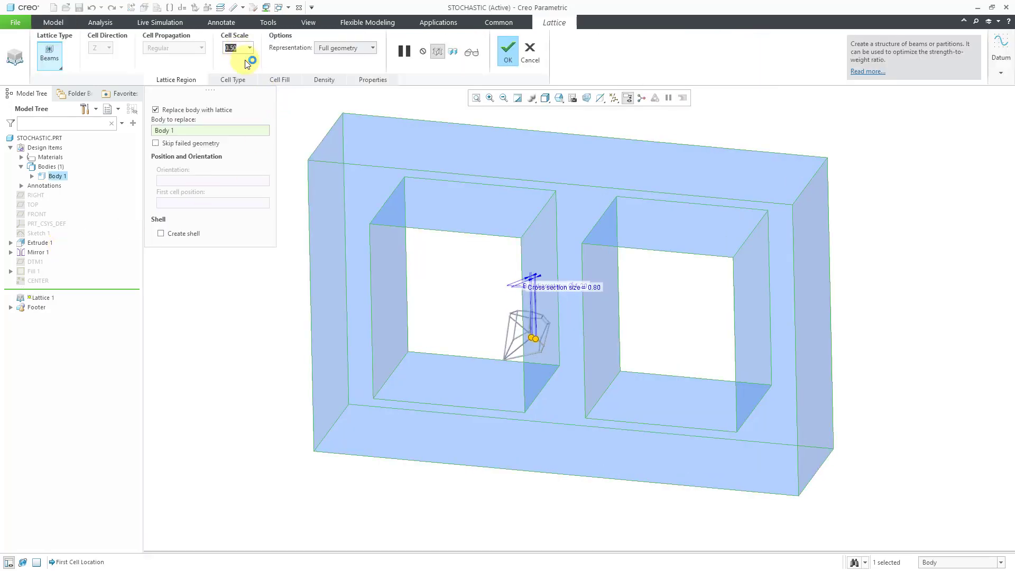
type("1.00")
left_click(247, 80)
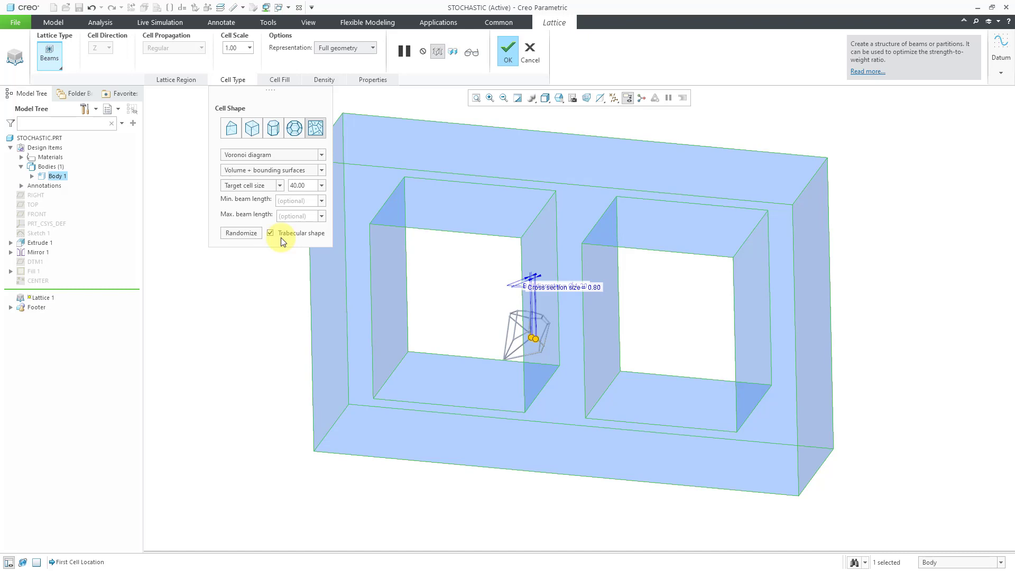
Step: Apply the trabecular Voronoi lattice and reopen Lattice 1's definition
left_click(508, 56)
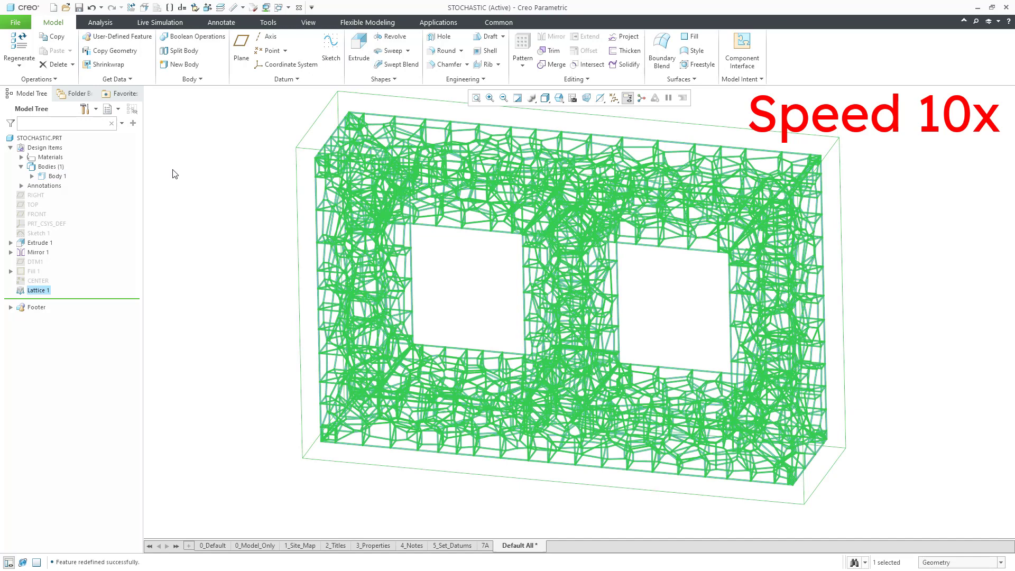
left_click(185, 172)
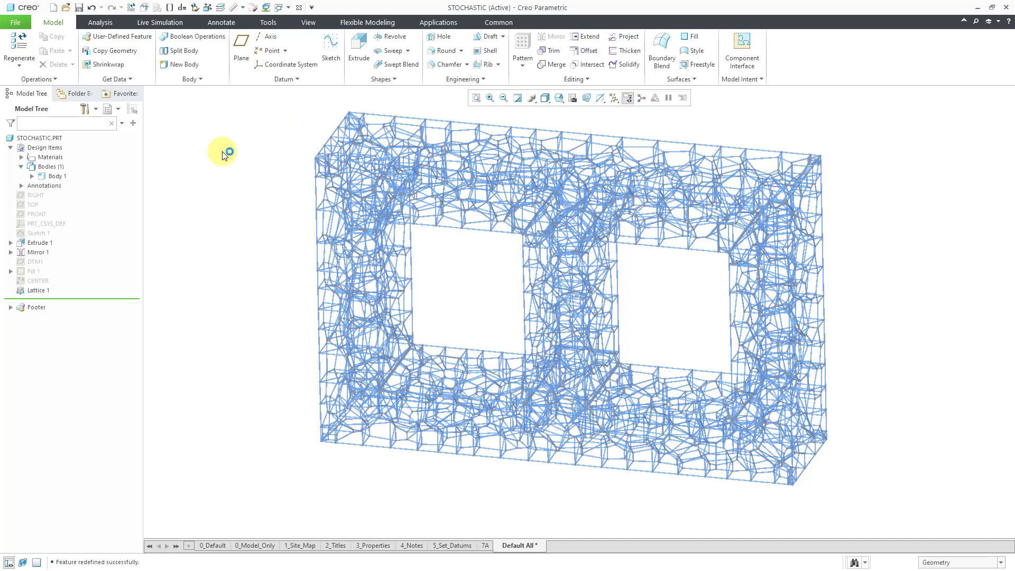
left_click(46, 291)
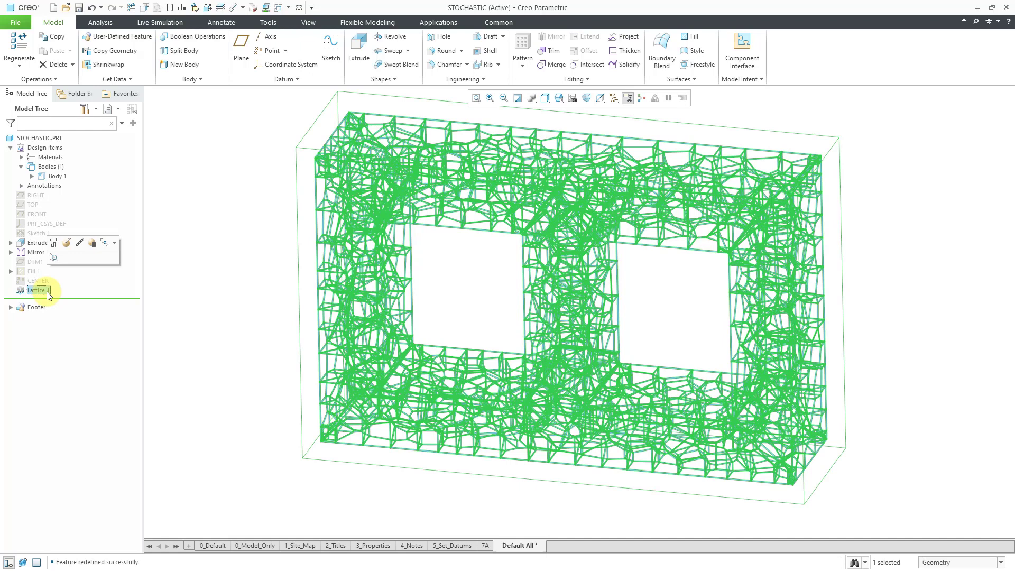
left_click(67, 243)
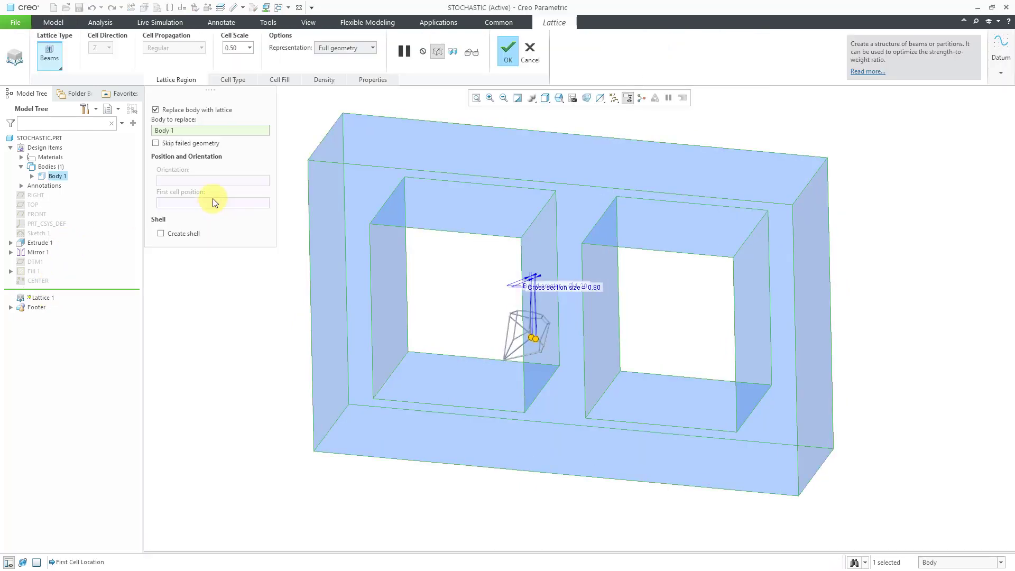
Step: Set cell scale 1.00 and switch the stochastic cells to Delaunay triangulation
double_click(241, 48)
type("1")
key("Return")
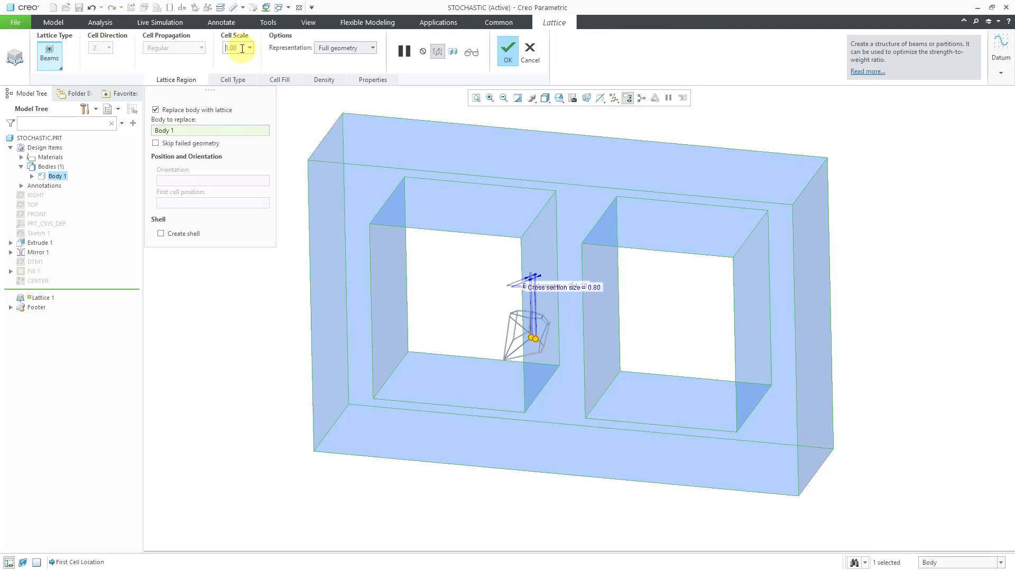
left_click(239, 80)
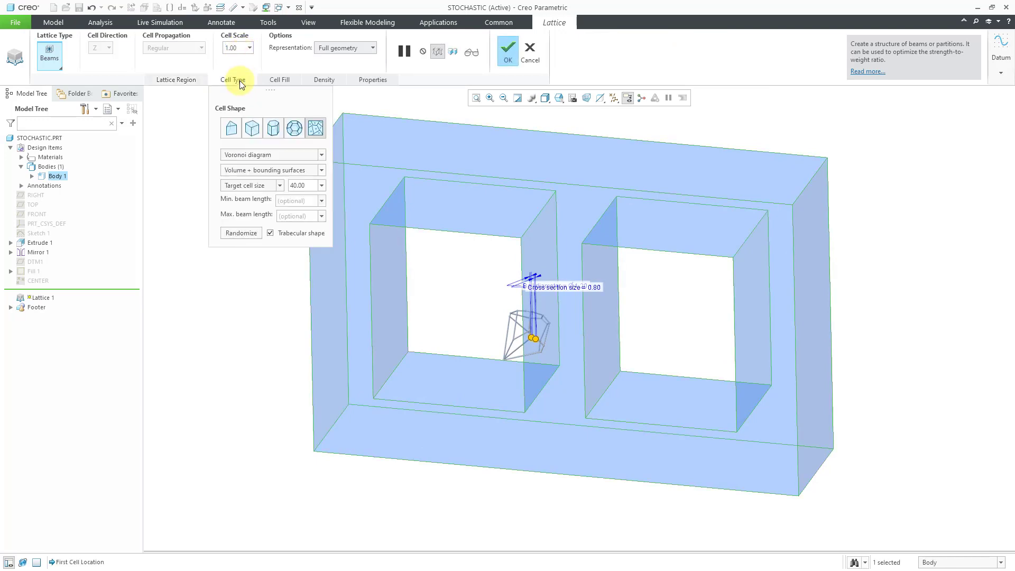
left_click(306, 154)
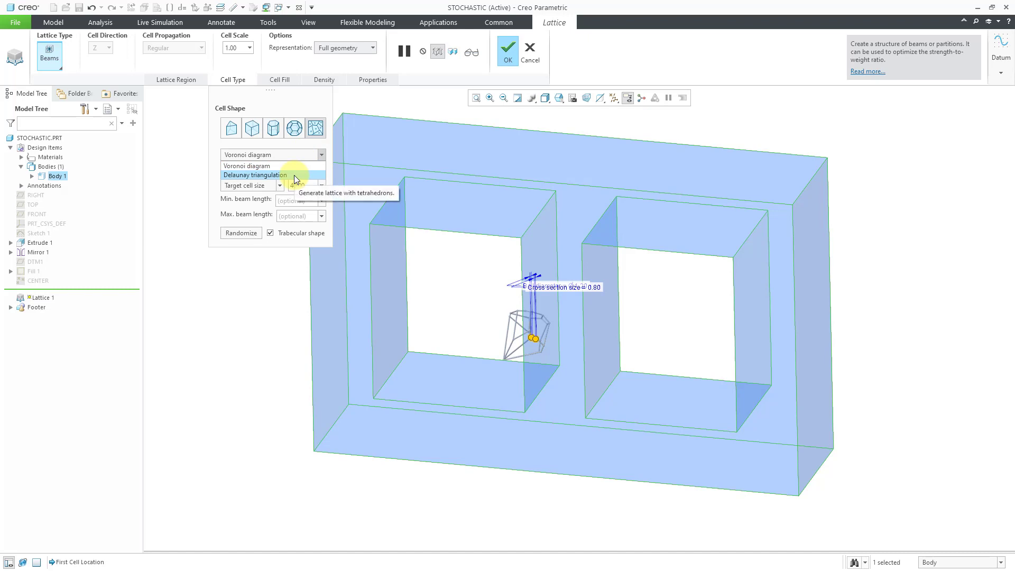
left_click(294, 175)
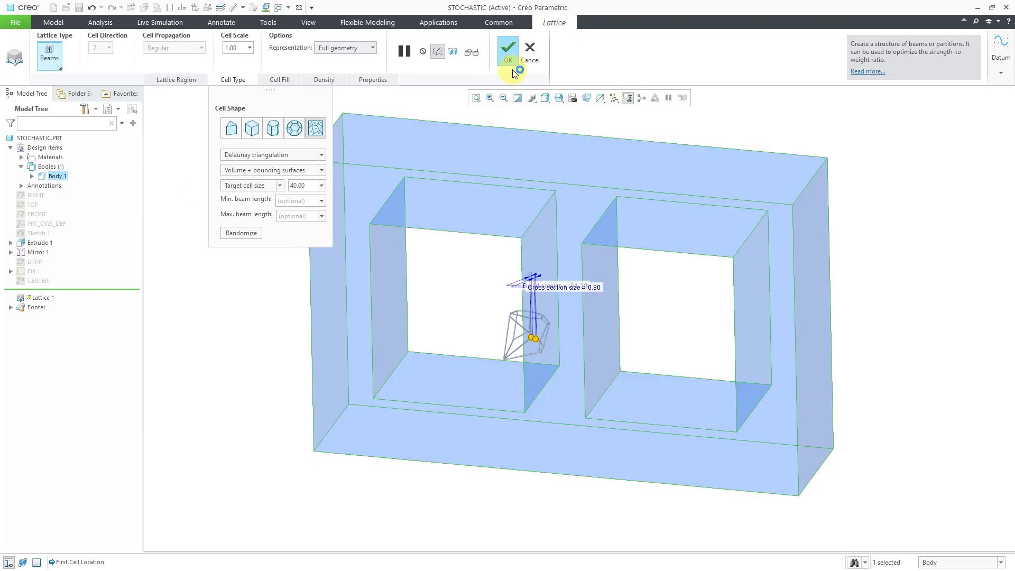
Step: Apply the Delaunay lattice and reopen Lattice 1's definition
left_click(508, 53)
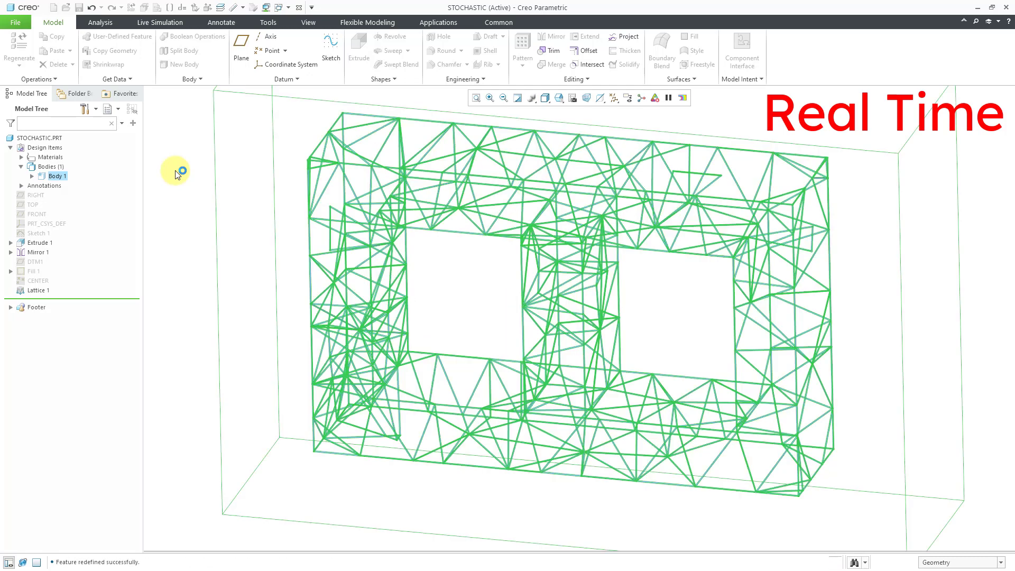
left_click(176, 171)
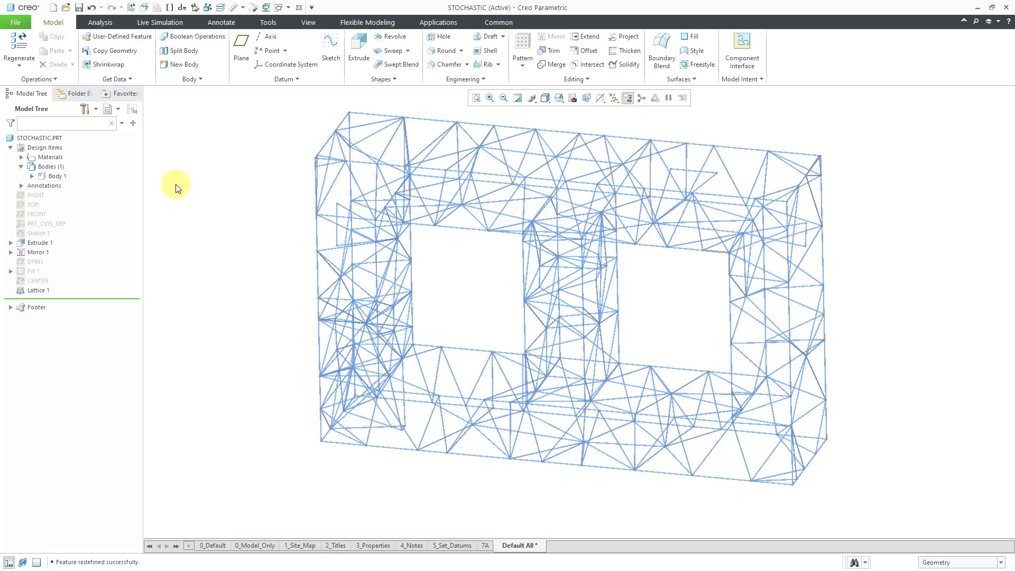
left_click(46, 293)
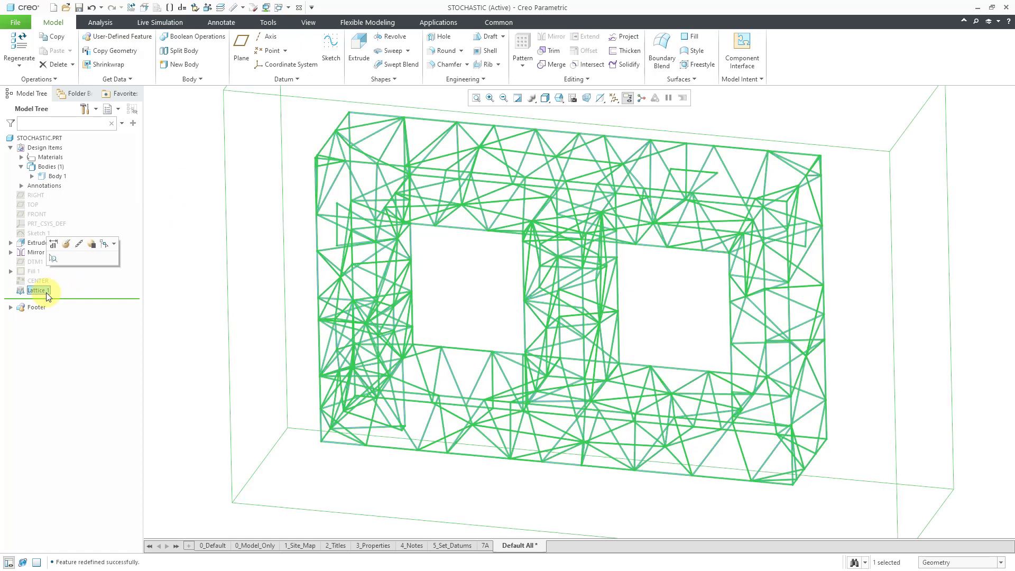
left_click(67, 245)
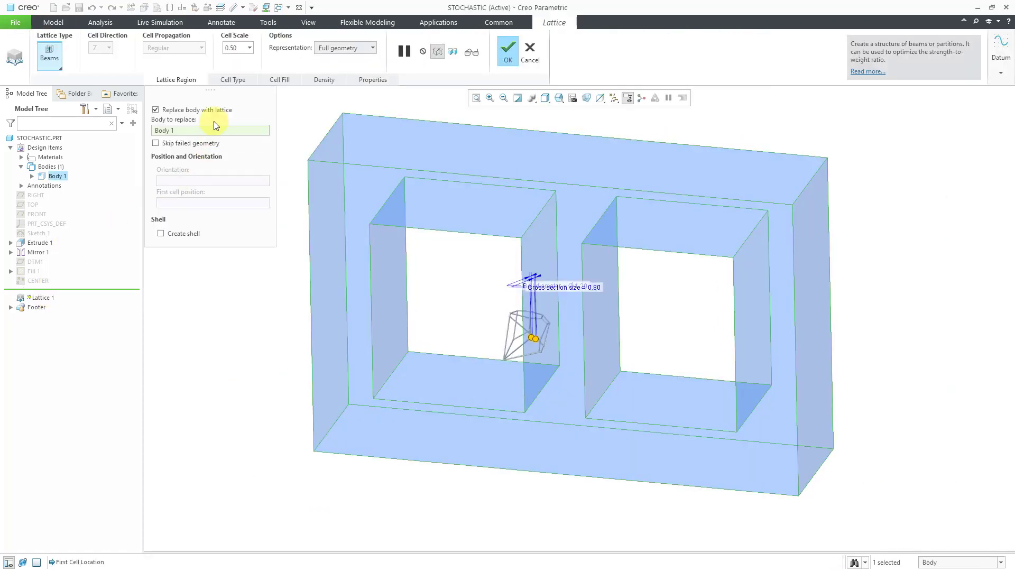
Step: Switch back to Voronoi diagram cells at cell scale 1.00, placed Inside Volume
left_click(235, 80)
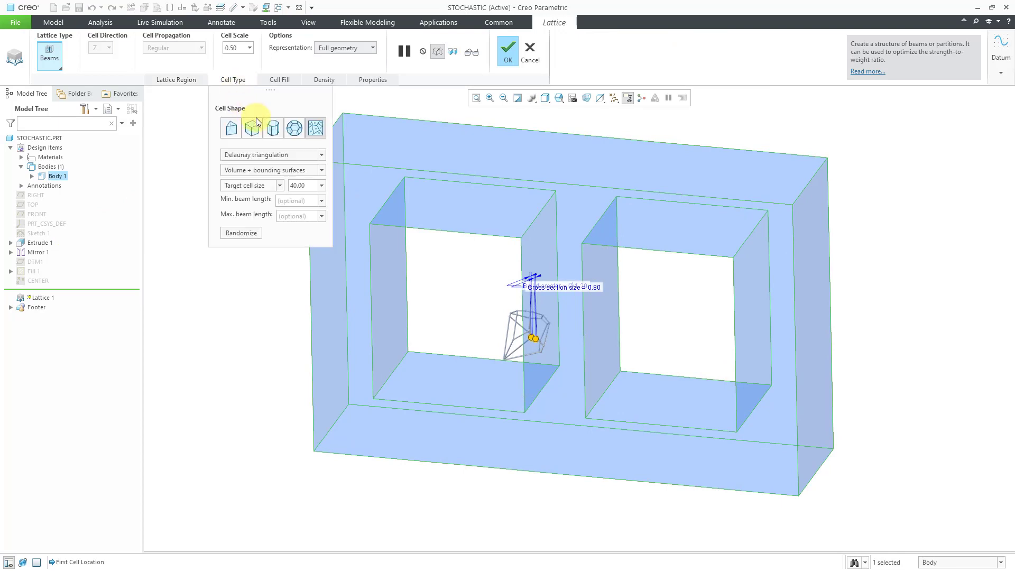
left_click(281, 153)
left_click(265, 150)
double_click(244, 49)
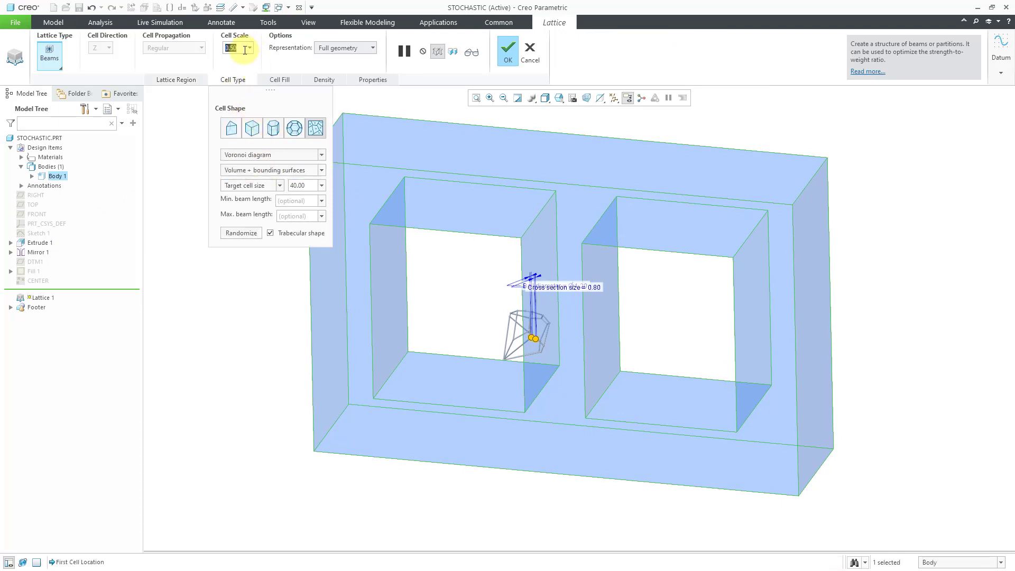
type("1")
key("Return")
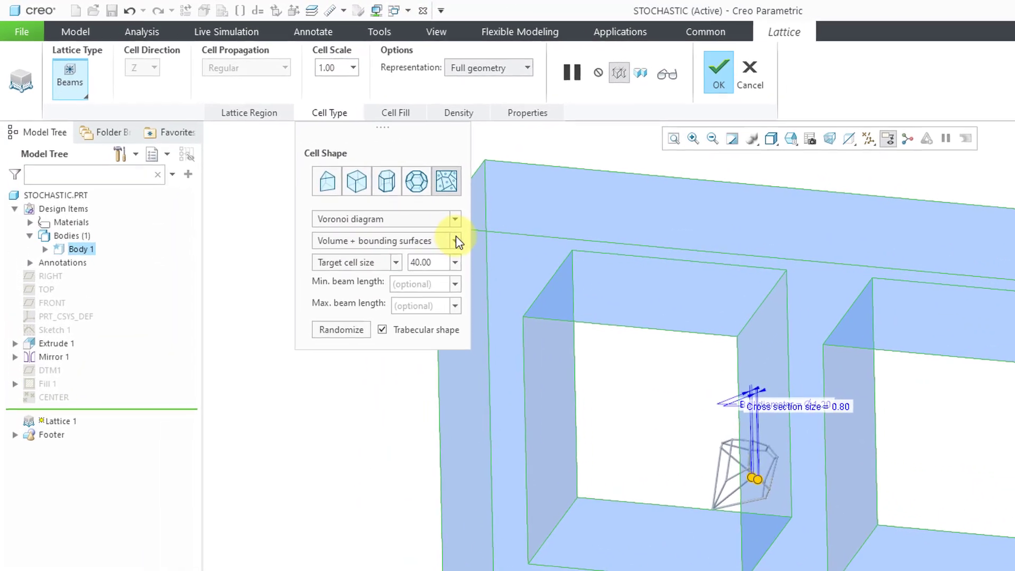
left_click(456, 241)
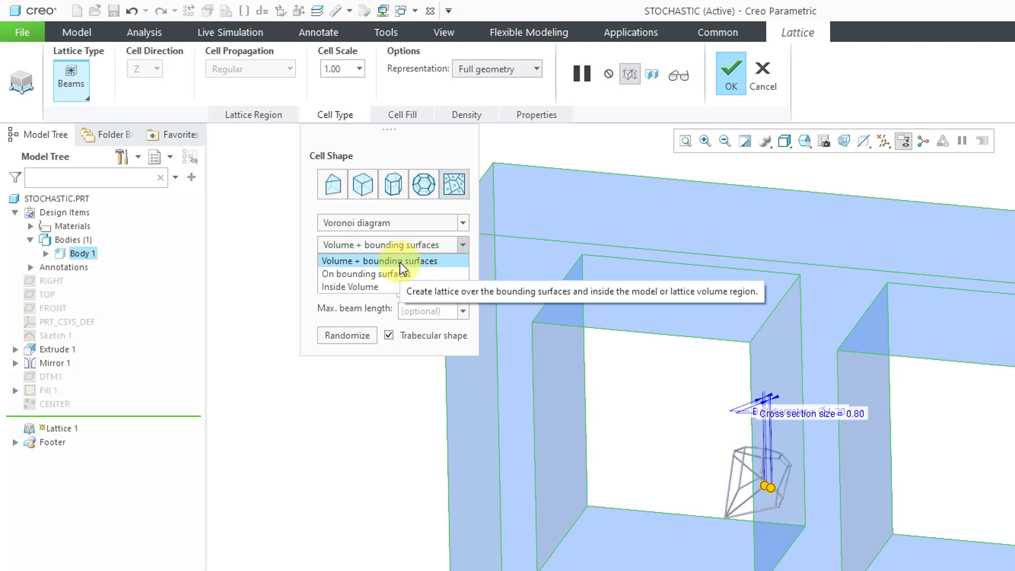
left_click(374, 285)
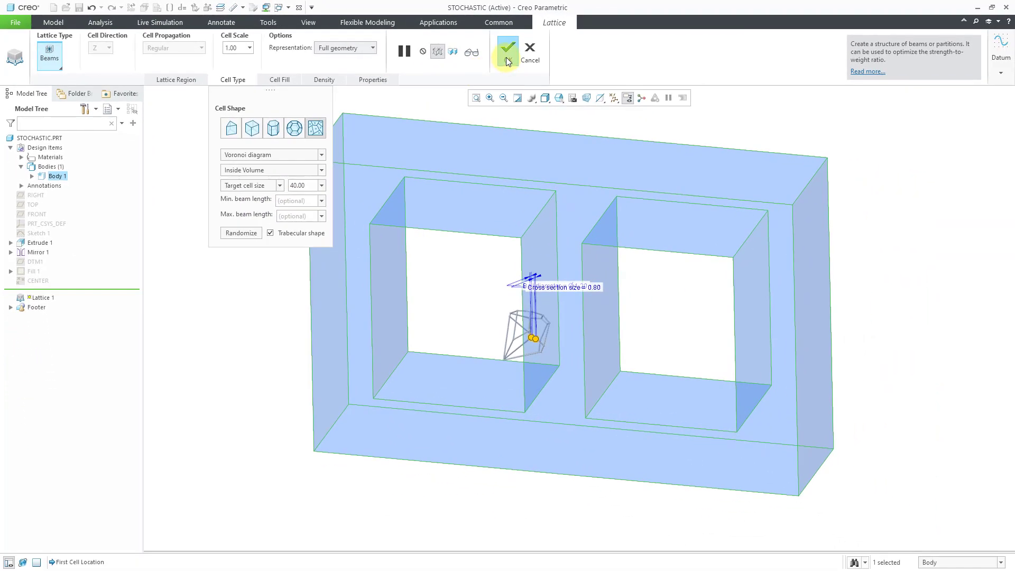
Step: Create the inside-volume lattice and reopen Lattice 1's definition
left_click(506, 61)
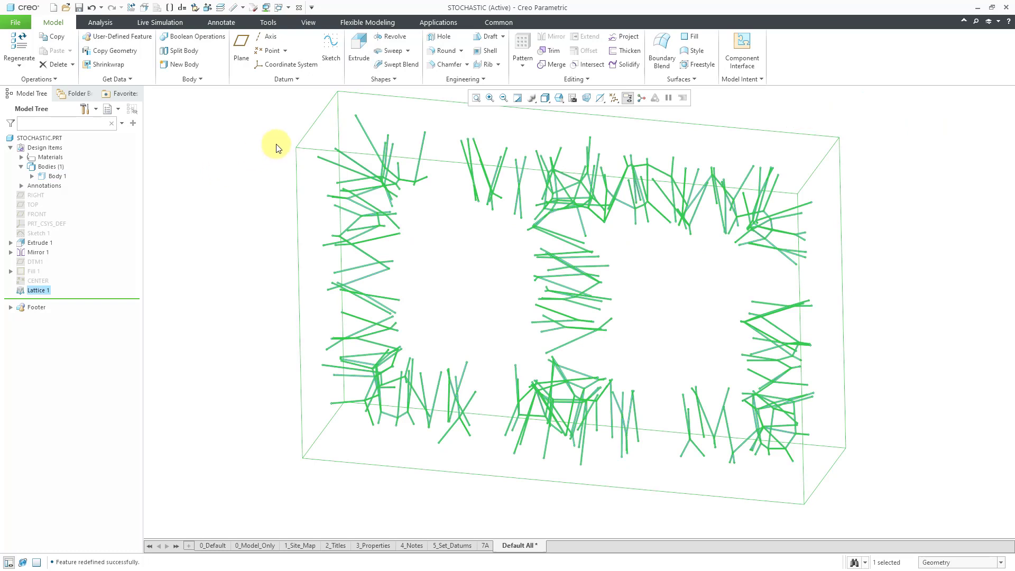
right_click(46, 290)
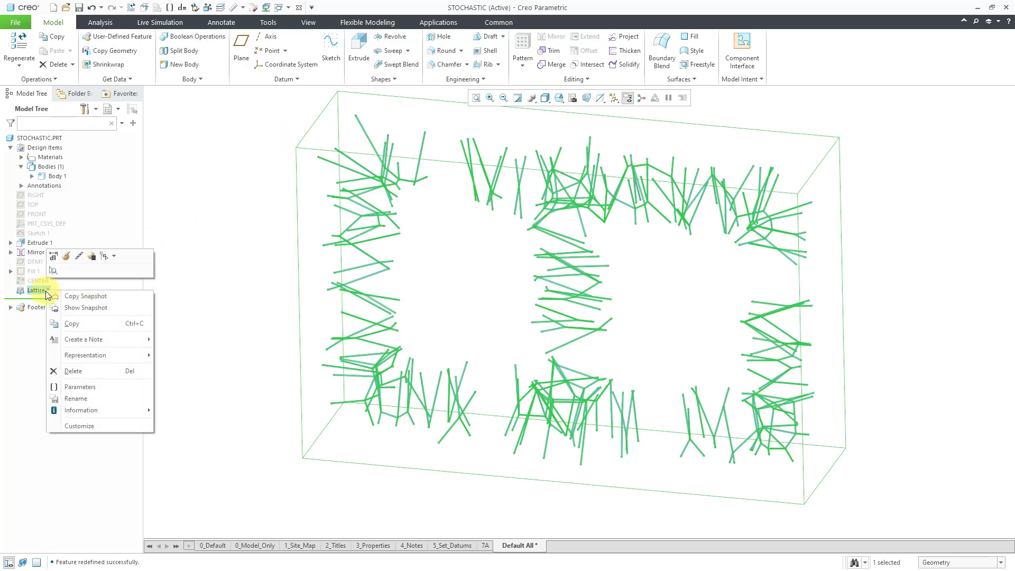
left_click(69, 259)
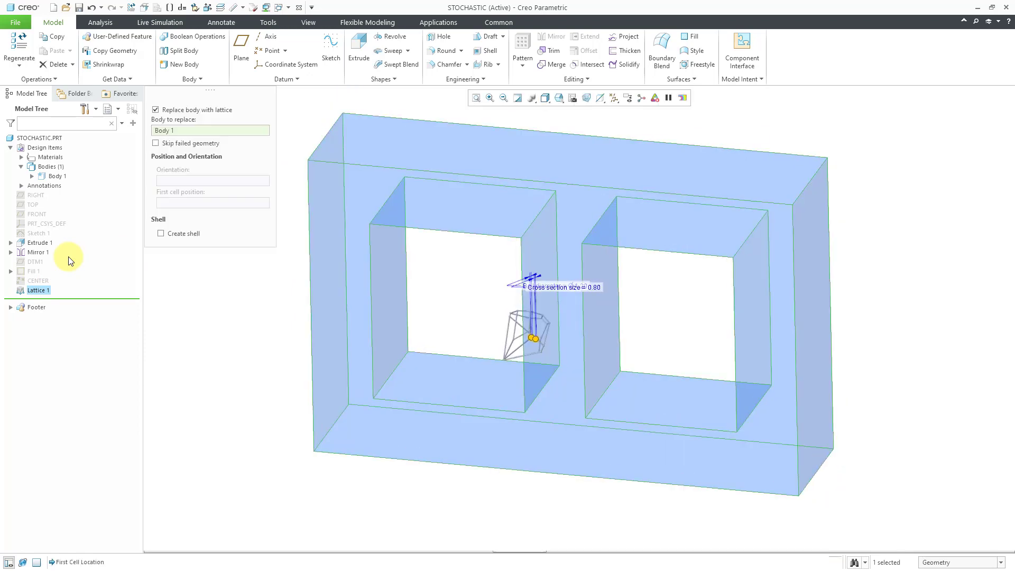
Step: Place the Voronoi cells On bounding surfaces with cell scale 1.00
left_click(234, 80)
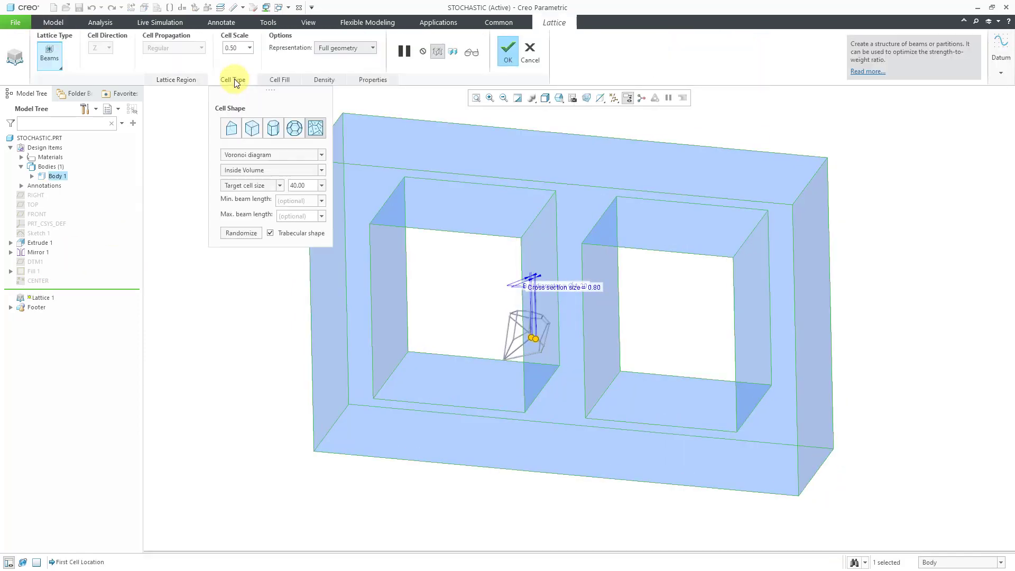
left_click(319, 169)
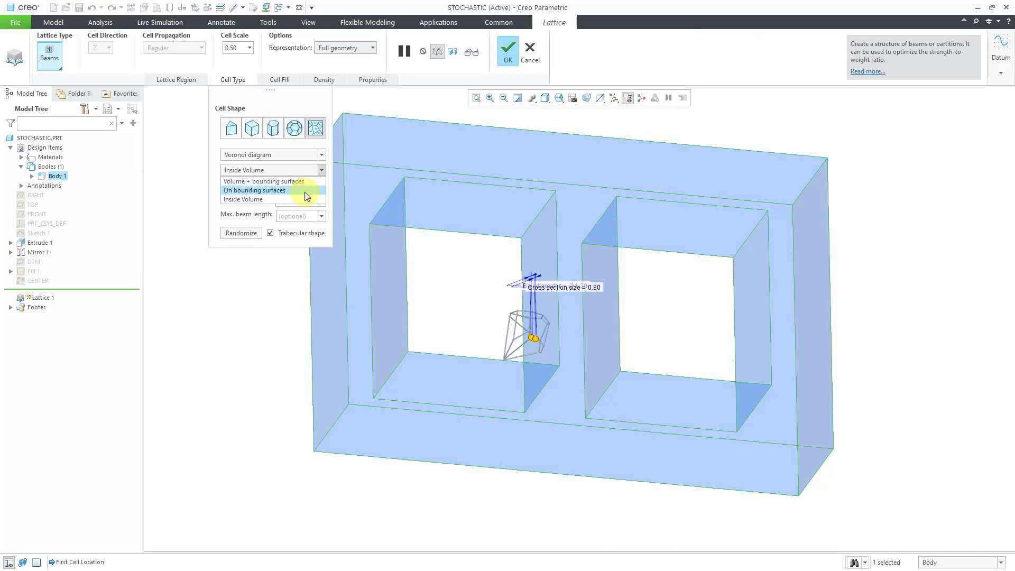
left_click(304, 191)
double_click(244, 48)
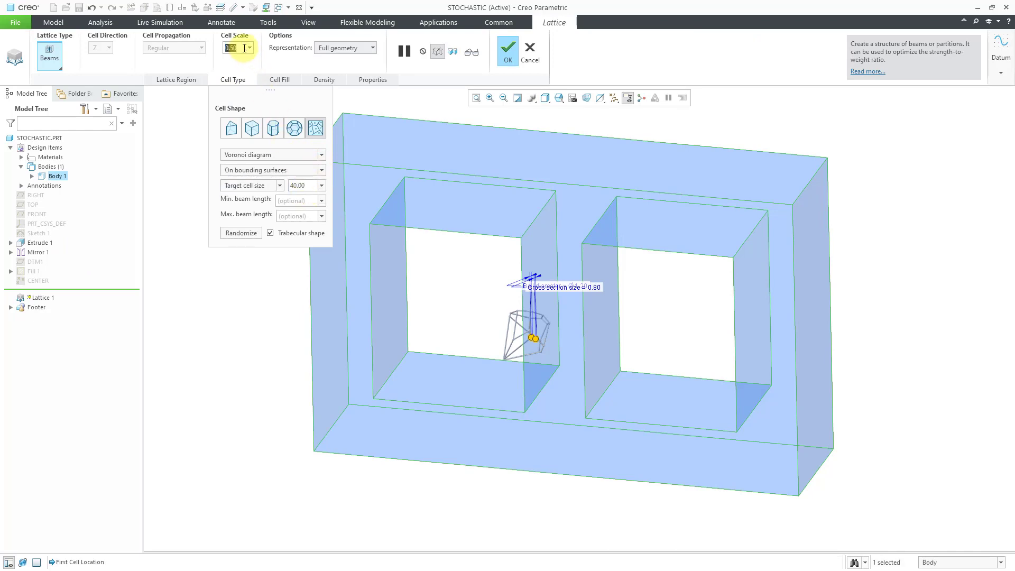
type("1")
key("Return")
Step: Build the surface-only lattice and rotate the view to a steeper diagonal to inspect it
left_click(505, 52)
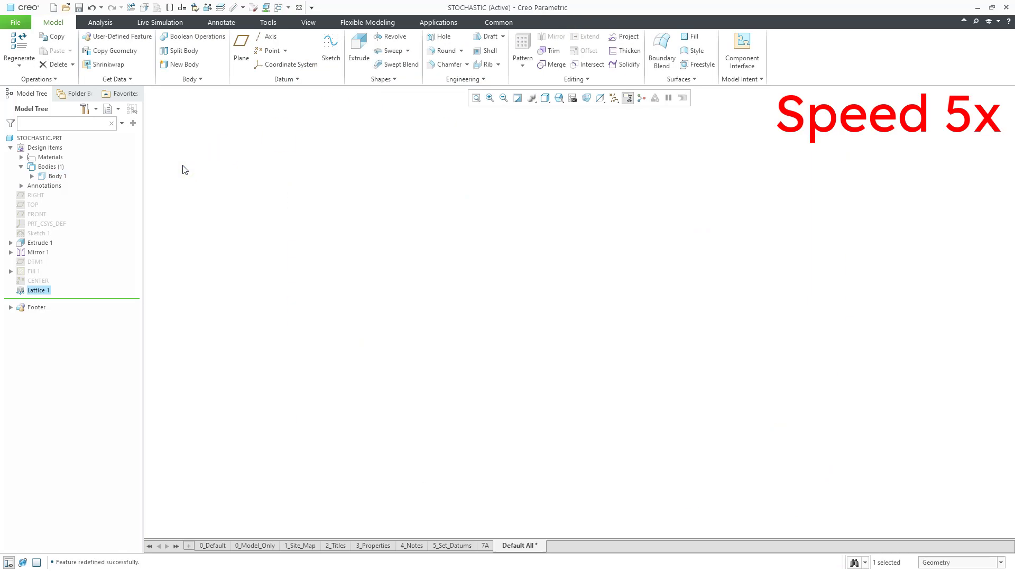
left_click(183, 168)
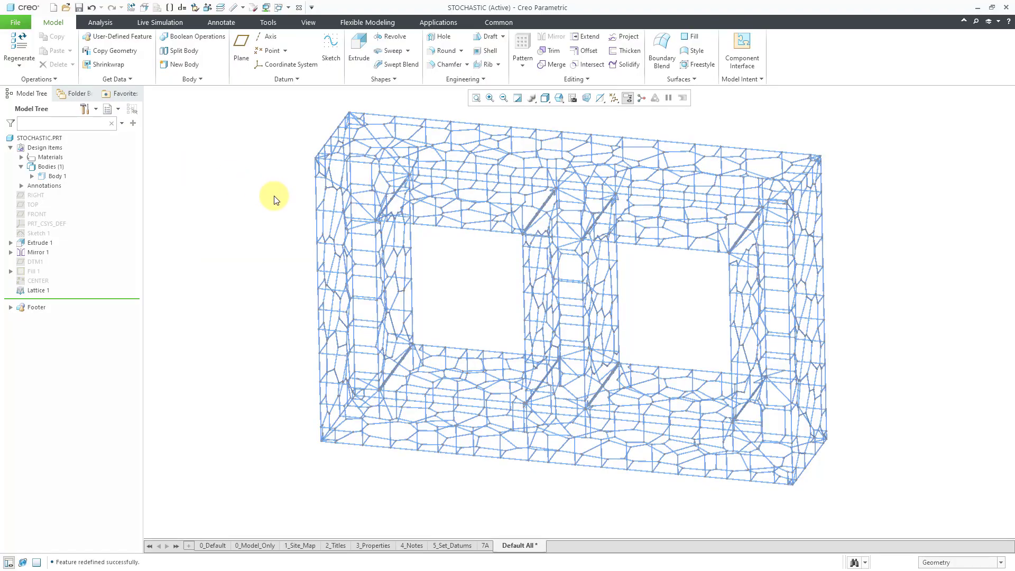
mouse_move(274, 196)
middle_mouse_down()
mouse_move(248, 215)
mouse_move(252, 229)
mouse_move(276, 185)
mouse_move(310, 169)
mouse_move(310, 193)
mouse_move(272, 184)
mouse_move(264, 195)
mouse_move(274, 199)
middle_mouse_up()
Step: Reopen Lattice 1's definition and set its cell scale to 1.00
left_click(36, 290)
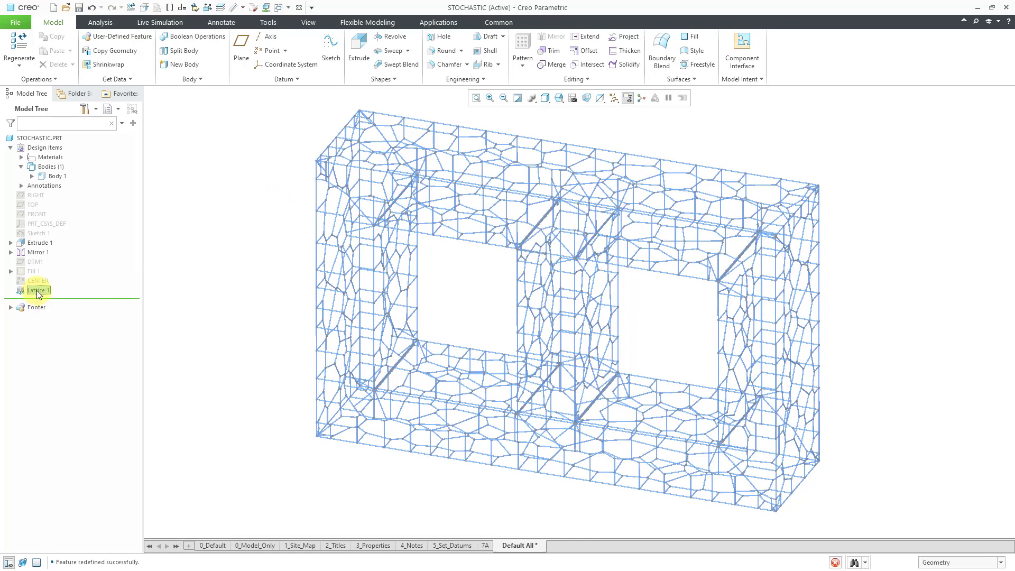
left_click(37, 290)
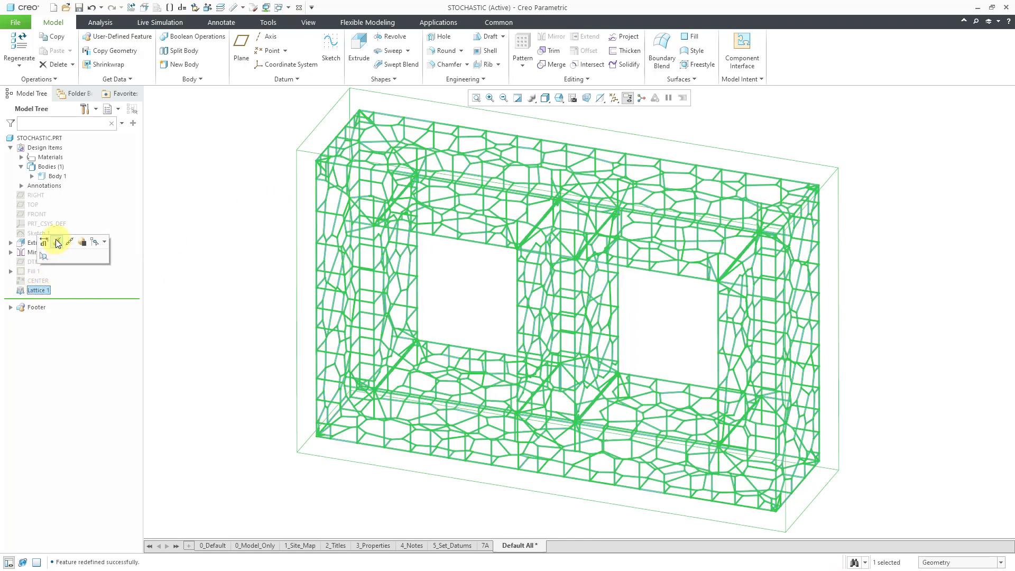
left_click(94, 235)
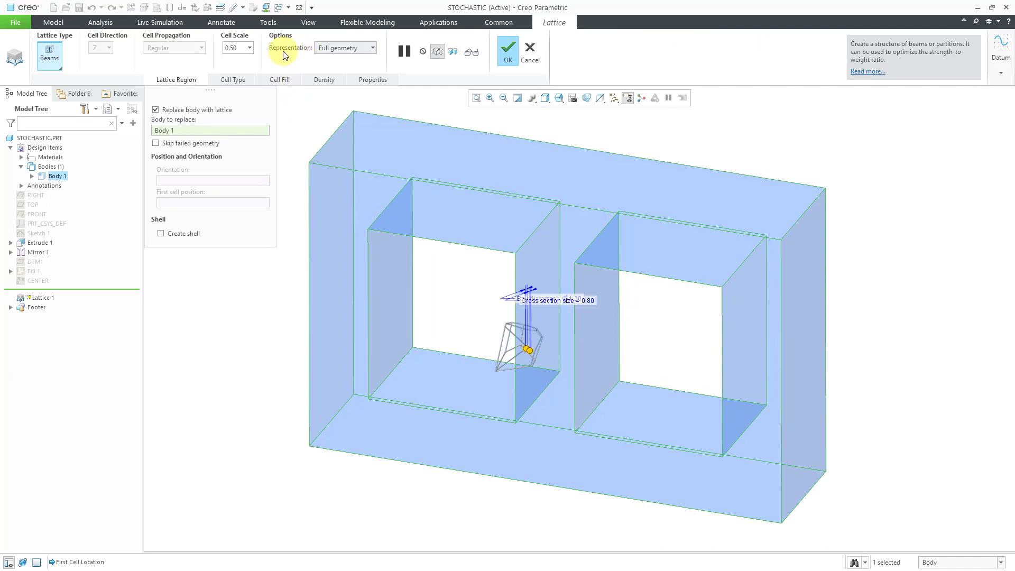
double_click(232, 47)
type("1.")
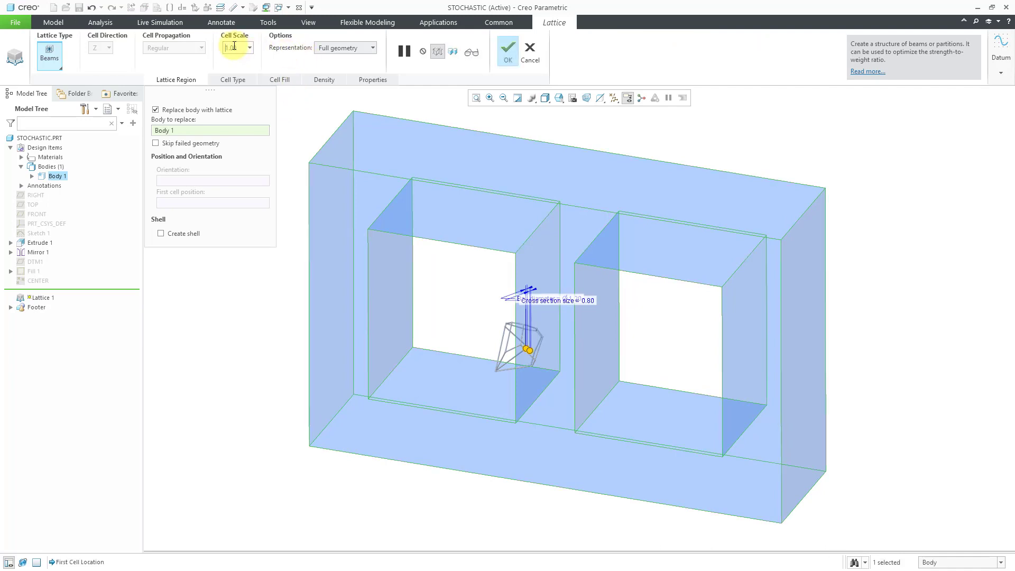
key("Return")
Step: Set cell placement to Volume + bounding surfaces and regenerate the lattice
left_click(236, 80)
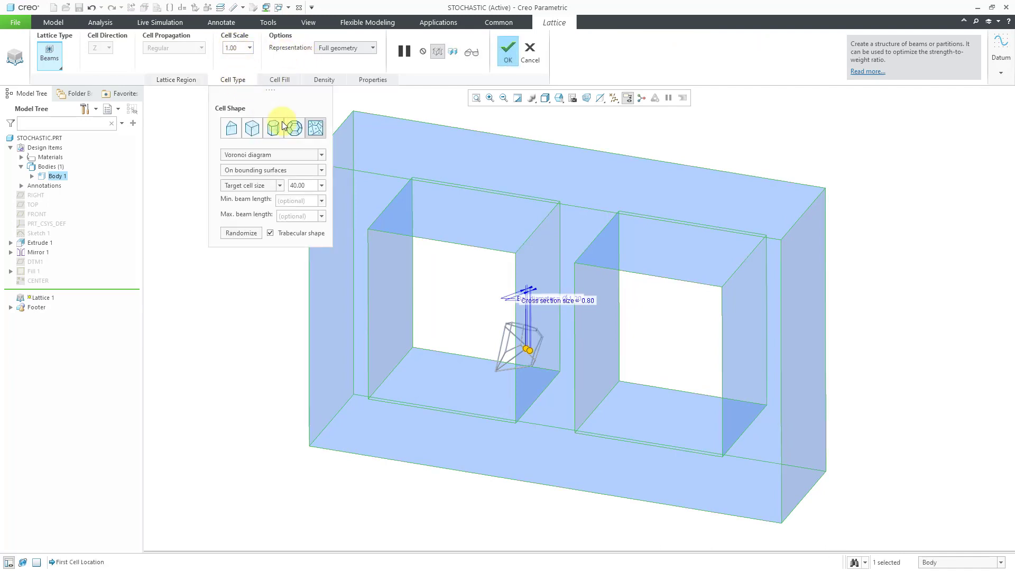
left_click(288, 170)
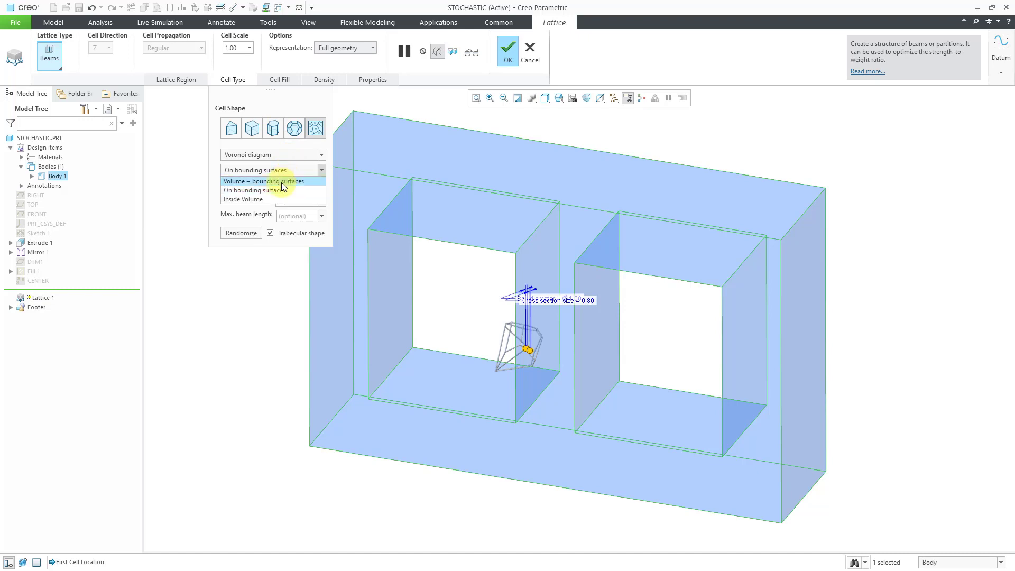
left_click(281, 182)
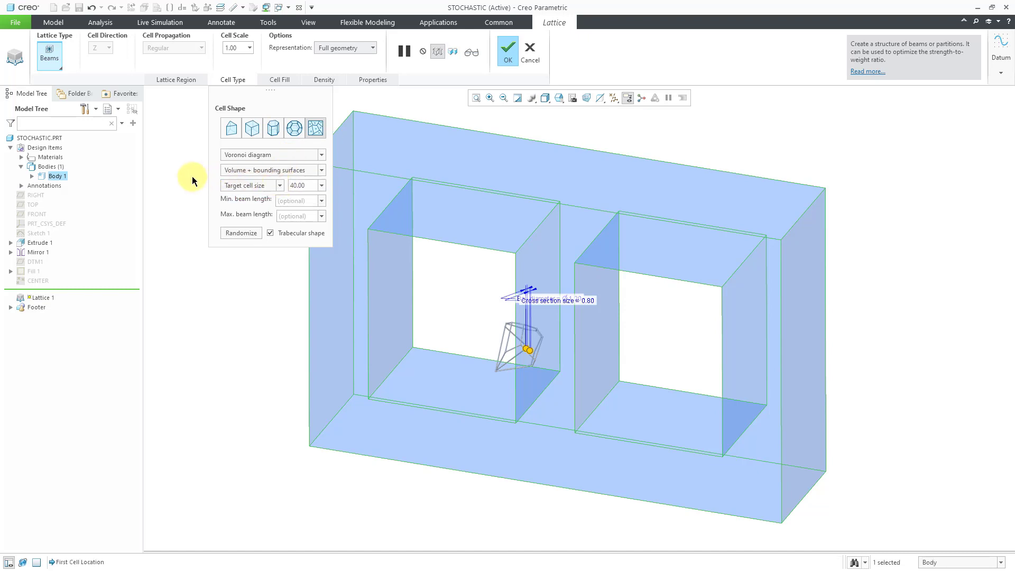
left_click(279, 169)
left_click(277, 167)
left_click(507, 51)
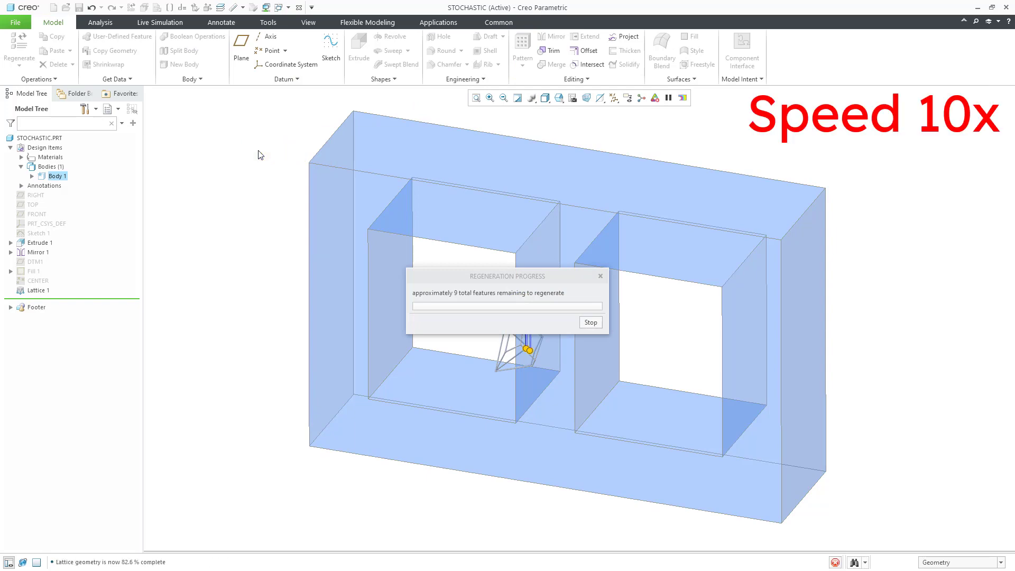
Step: View the finished dense lattice, then reopen Lattice 1 to see its Uniform density variability options
left_click(150, 248)
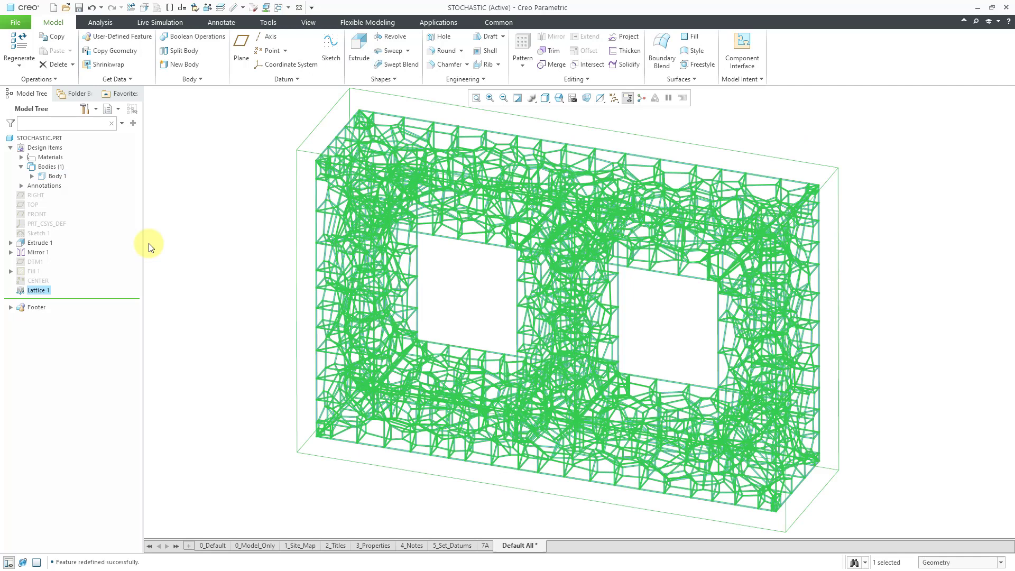
left_click(149, 248)
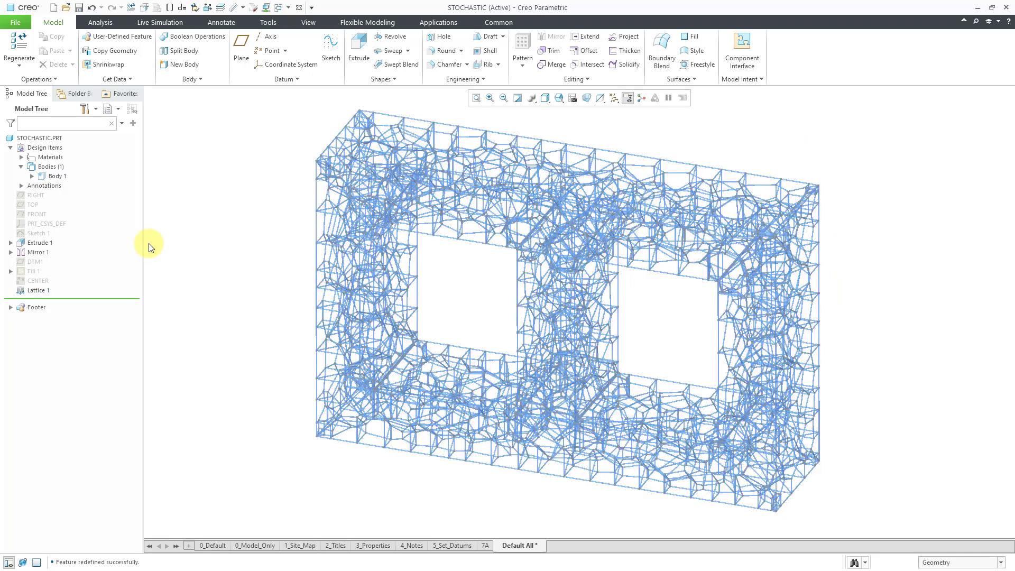
left_click(38, 290)
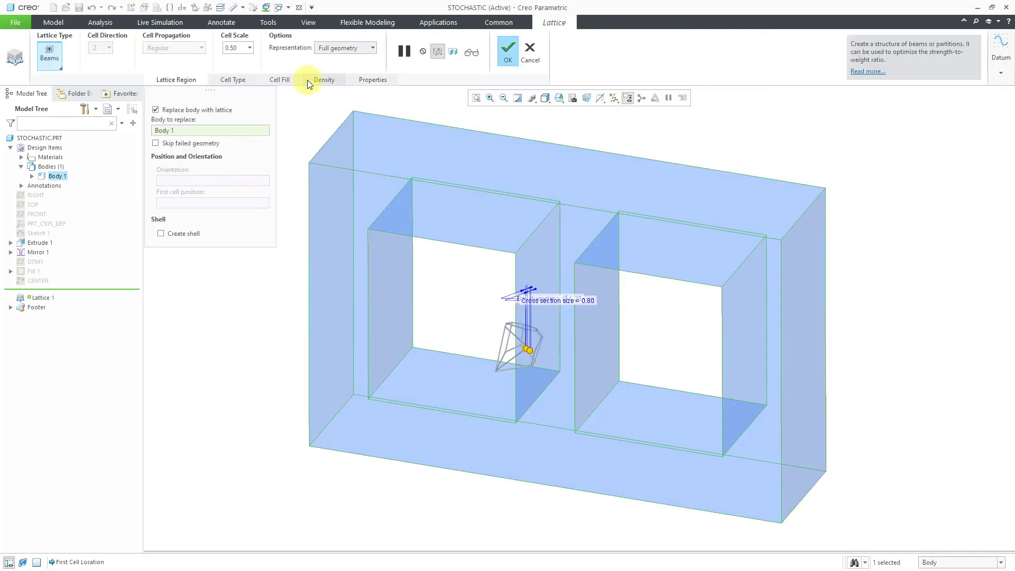
left_click(325, 79)
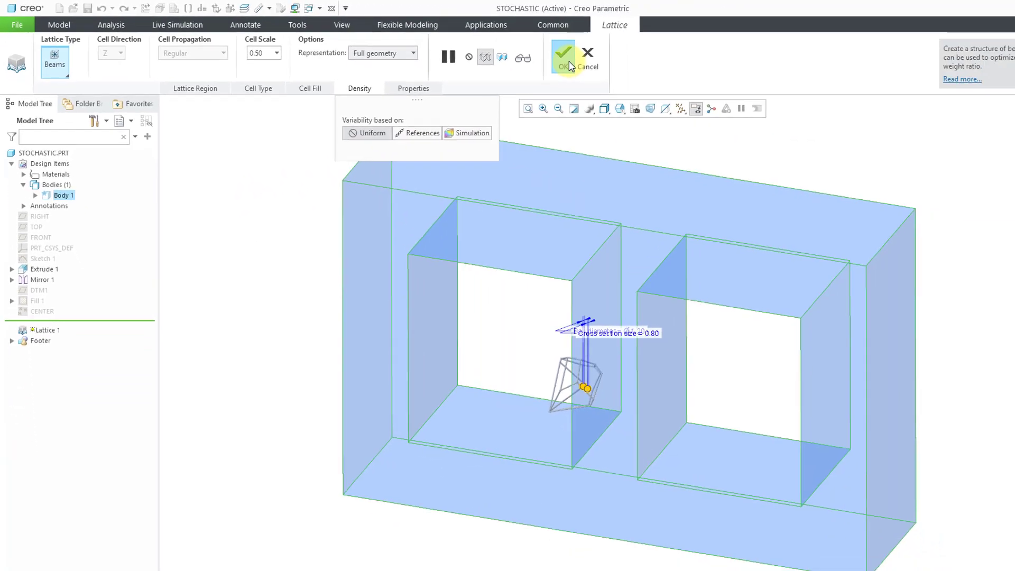
Step: Confirm Lattice 1 with Uniform density kept and regenerate the part
left_click(757, 78)
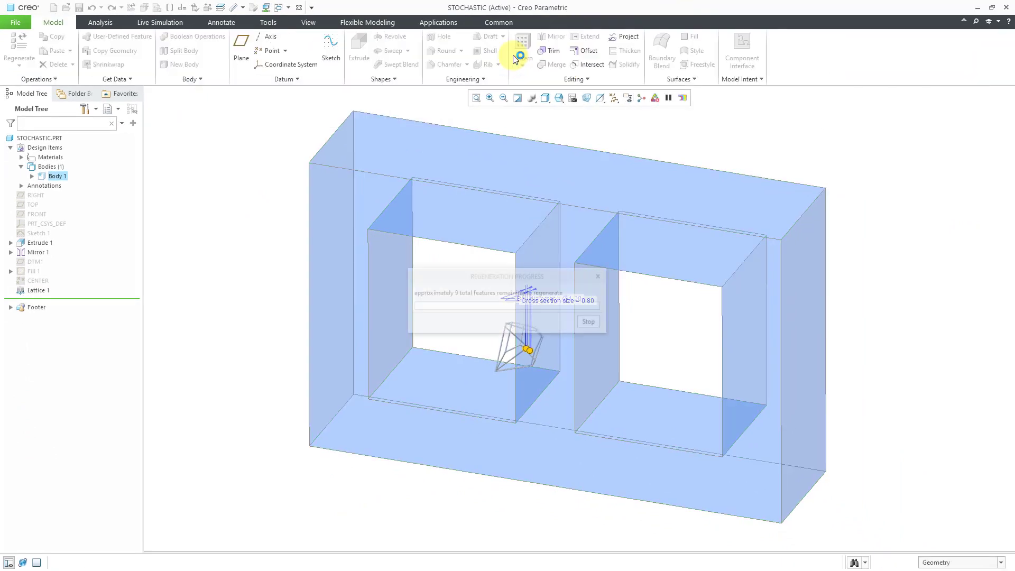